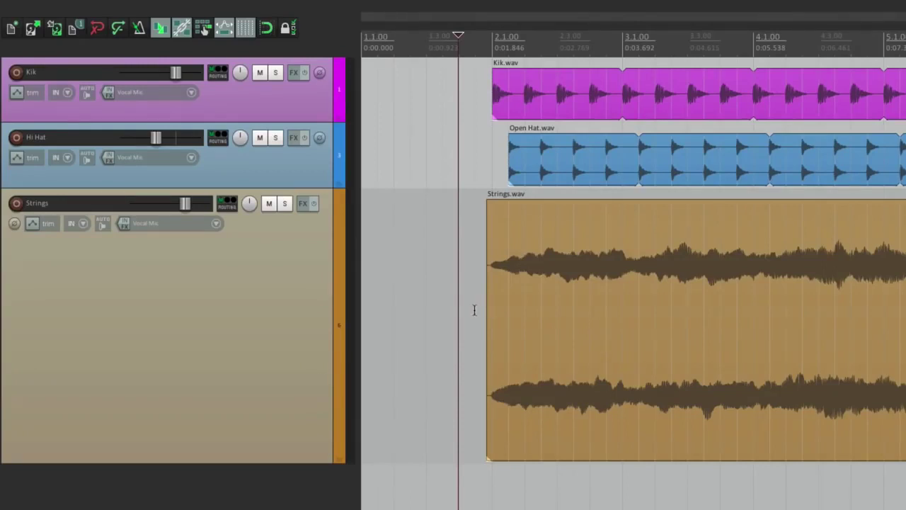
- Solo the Strings track, listen to it on its own, and take it out of solo
{"action": "left_click", "coordinate": [285, 204]}
{"action": "key", "text": "space"}
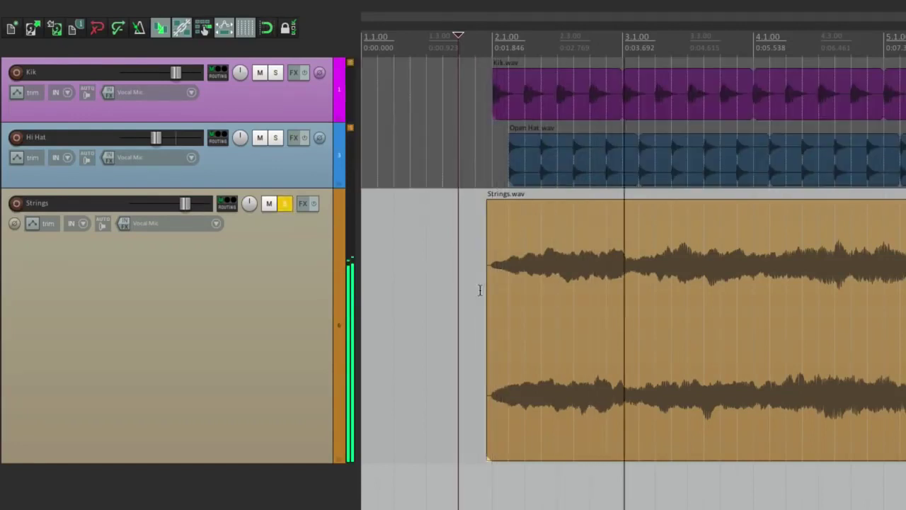
{"action": "key", "text": "space"}
{"action": "left_click", "coordinate": [285, 204]}
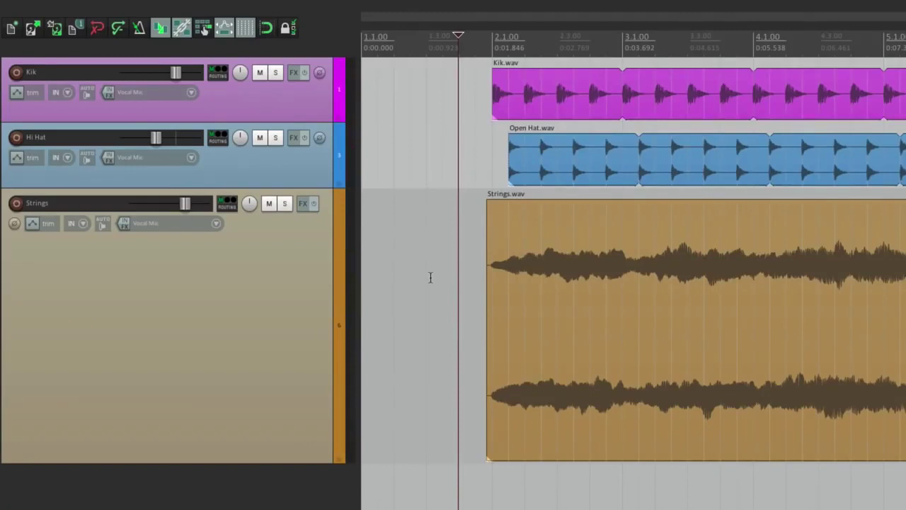
{"action": "left_click", "coordinate": [524, 248]}
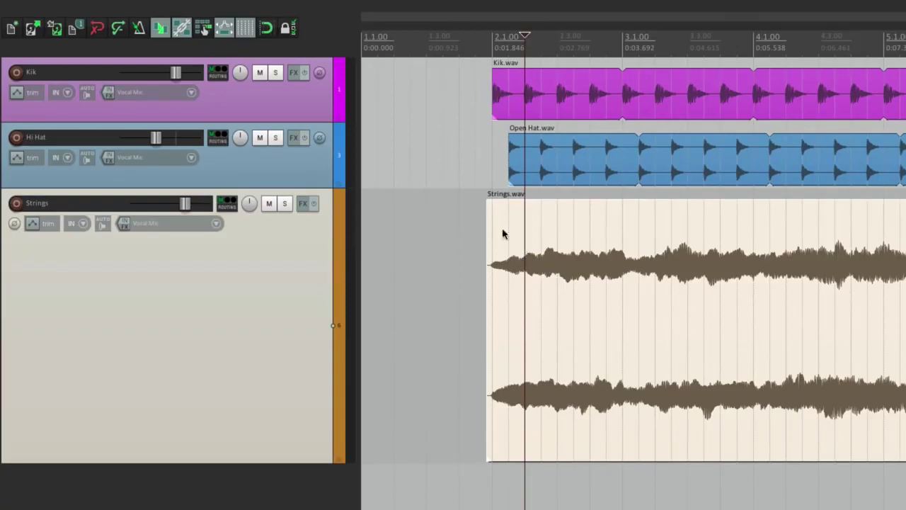
{"action": "left_click", "coordinate": [241, 6]}
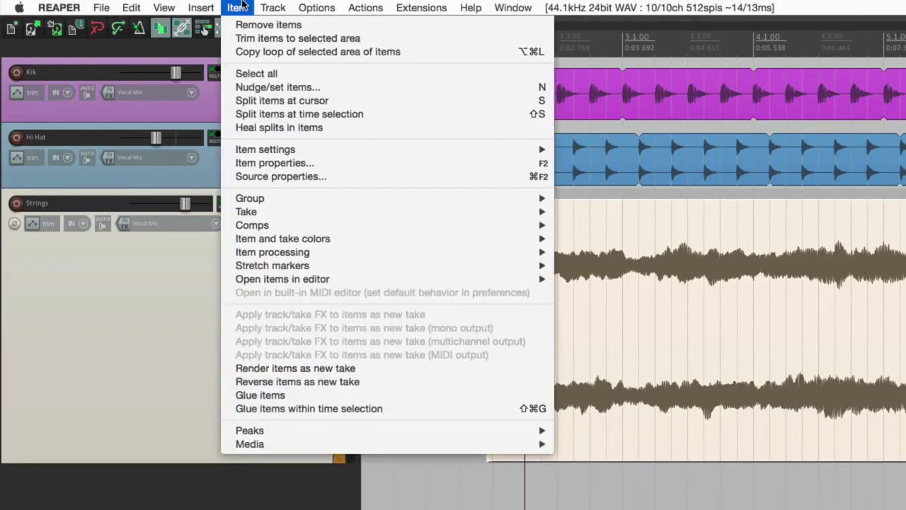
{"action": "mouse_move", "coordinate": [234, 212]}
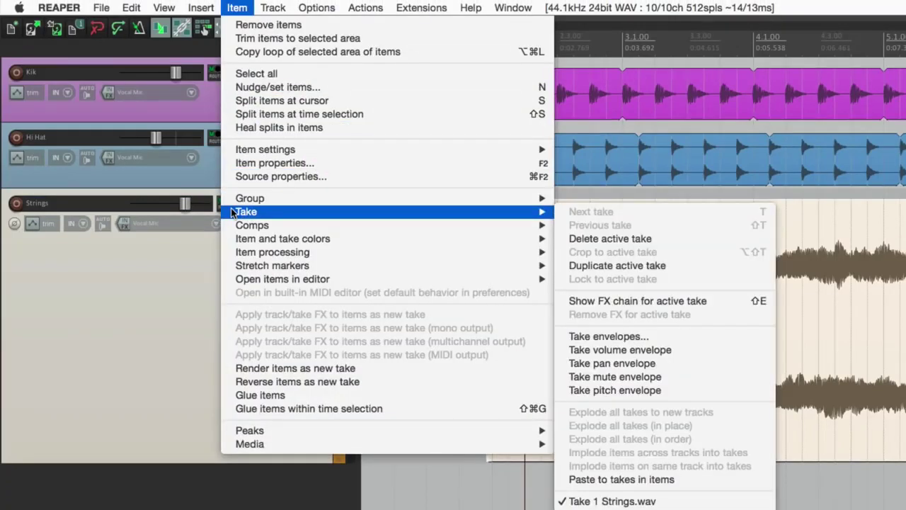
{"action": "left_click", "coordinate": [567, 305]}
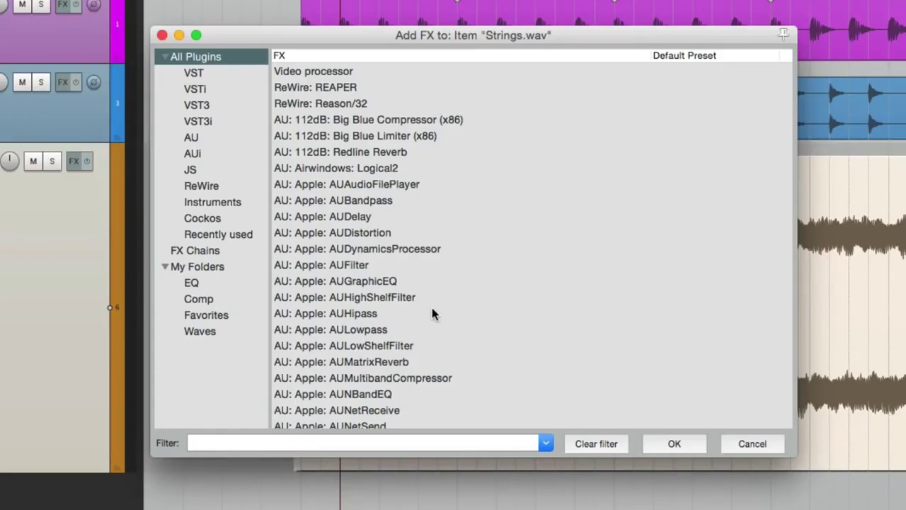
{"action": "key", "text": "Escape"}
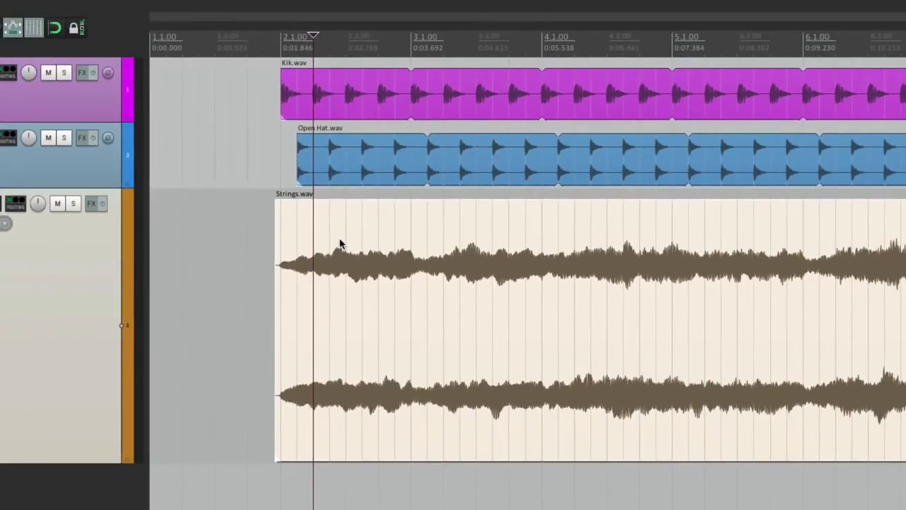
{"action": "right_click", "coordinate": [336, 221]}
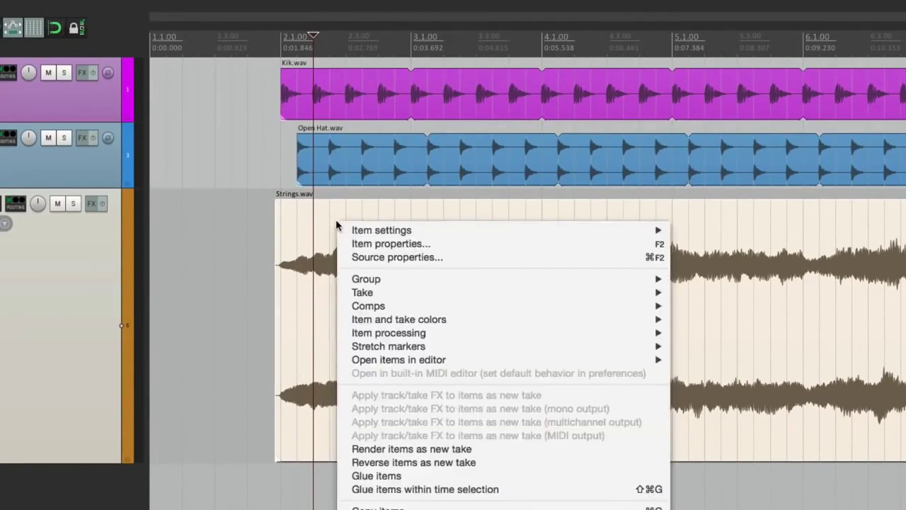
{"action": "mouse_move", "coordinate": [341, 298]}
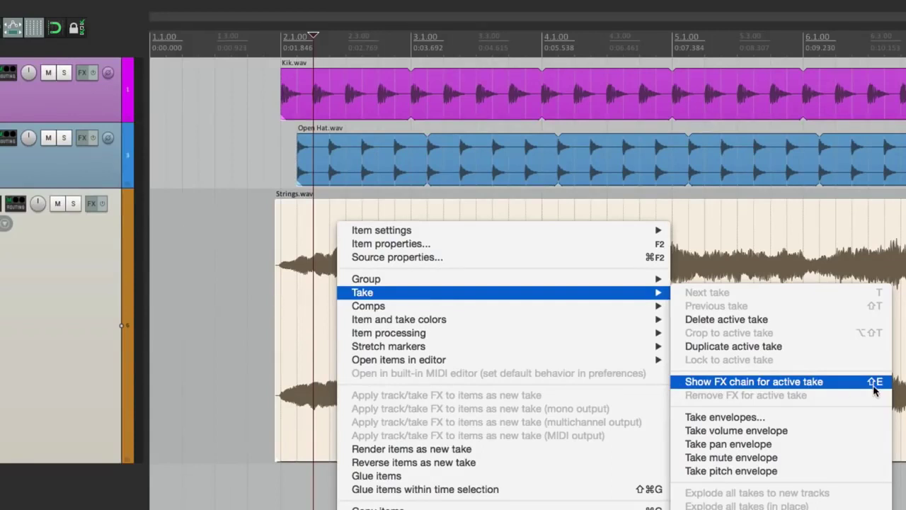
{"action": "key", "text": "shift+e"}
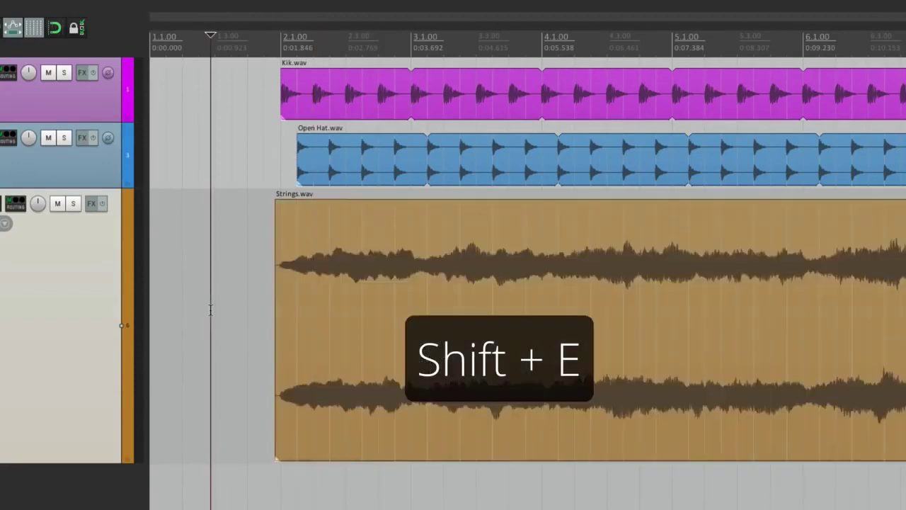
- Add the ReaEQ (Cockos) plug-in from the Favorites folder to the Strings.wav item's own FX chain
{"action": "left_click", "coordinate": [347, 256]}
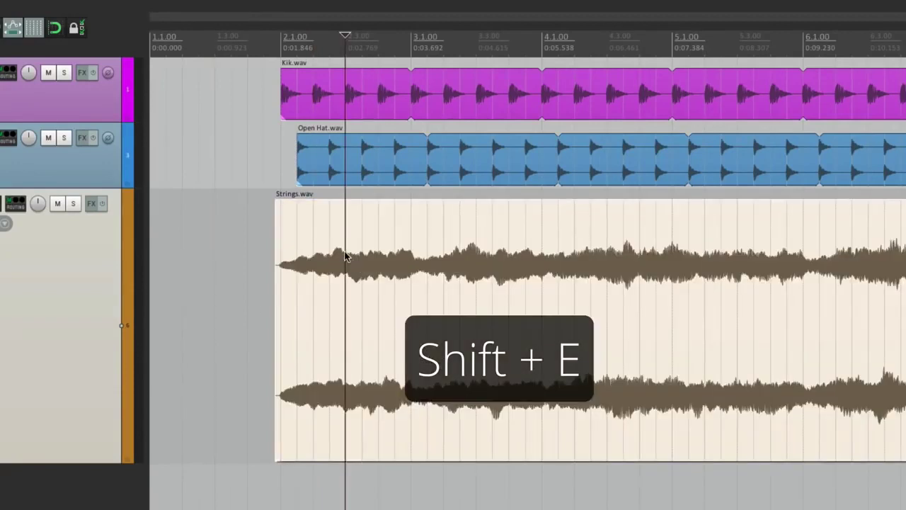
{"action": "key", "text": "shift+e"}
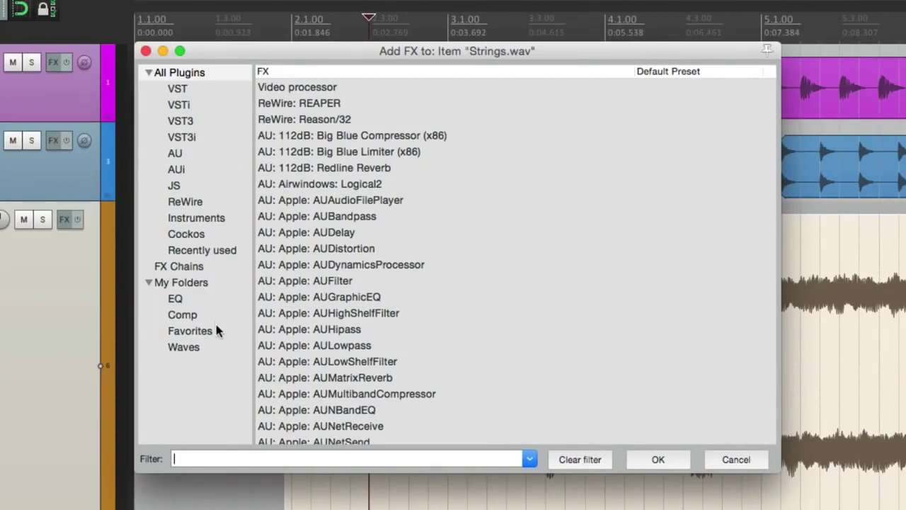
{"action": "left_click", "coordinate": [190, 330]}
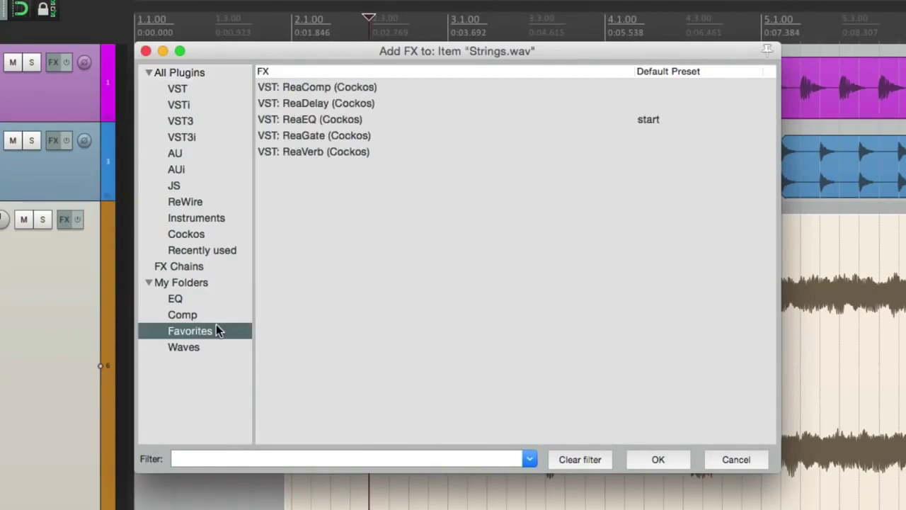
{"action": "double_click", "coordinate": [321, 120]}
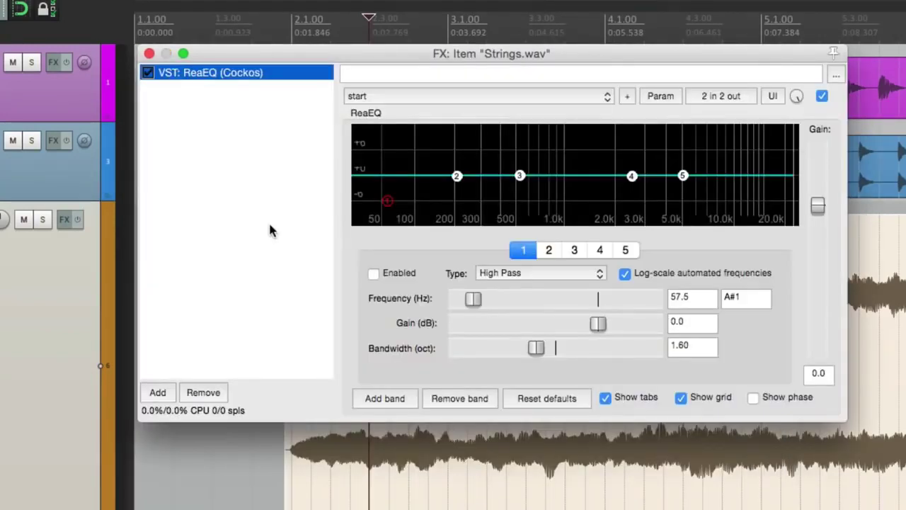
{"action": "left_click", "coordinate": [149, 54]}
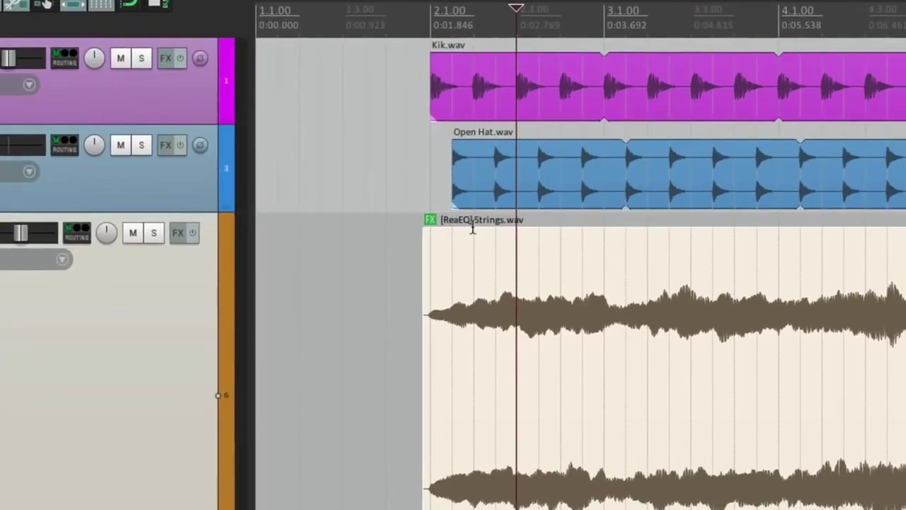
- Rename the ReaEQ instance on the Strings.wav item as High Pass Filter
{"action": "left_click", "coordinate": [428, 219]}
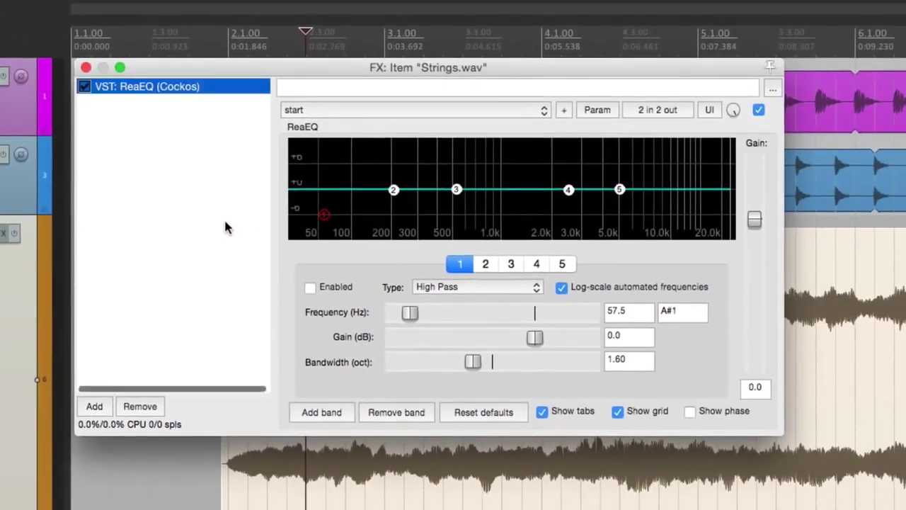
{"action": "right_click", "coordinate": [186, 94]}
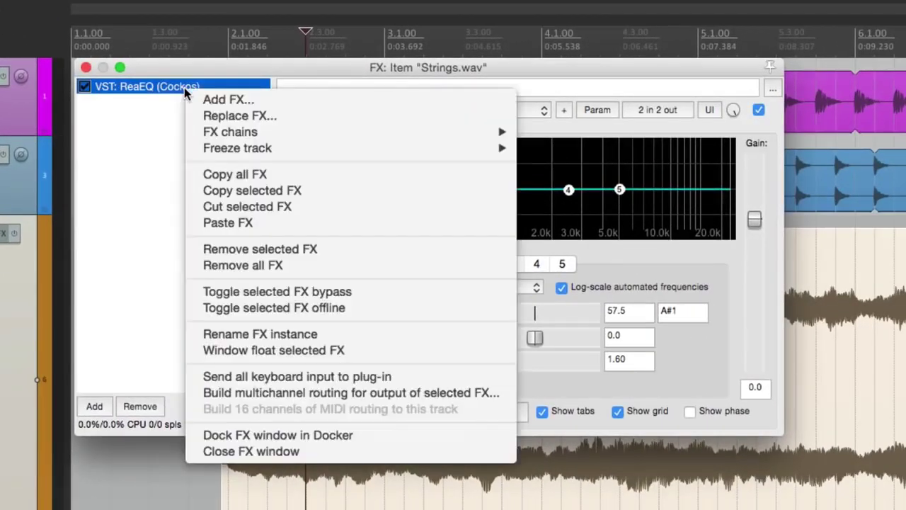
{"action": "left_click", "coordinate": [201, 334]}
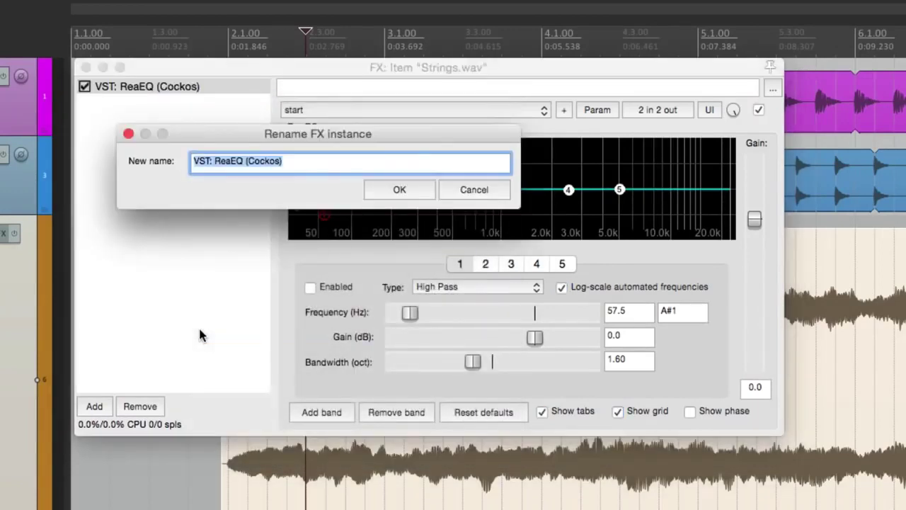
{"action": "type", "text": "High Pass Filter"}
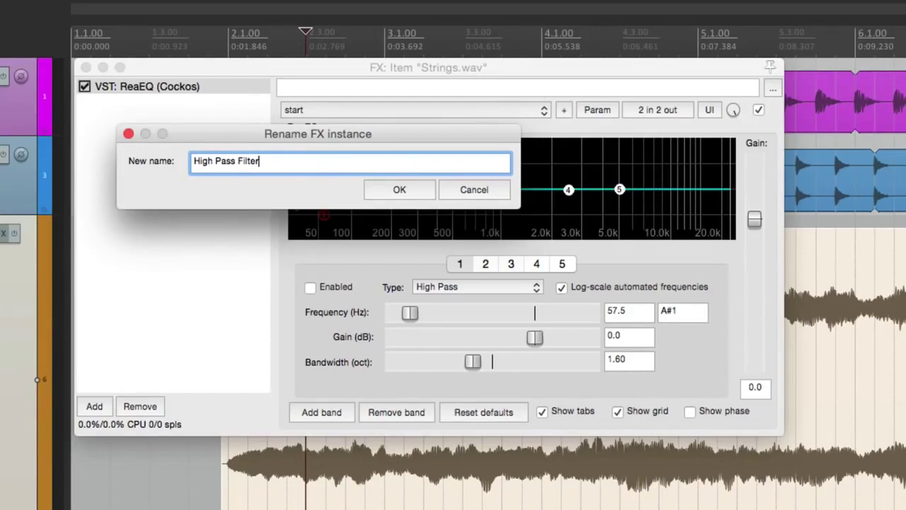
{"action": "key", "text": "Return"}
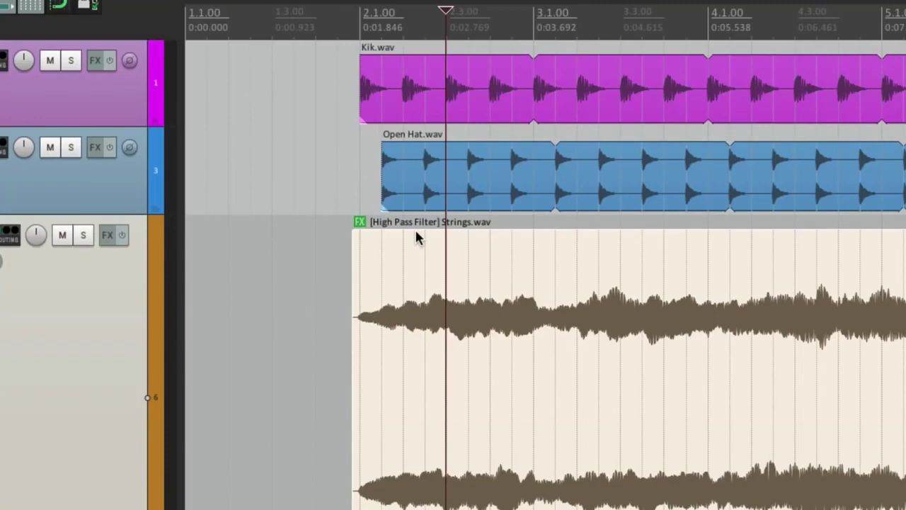
- With the Strings track soloed, enable band 1 of the item's High Pass Filter and raise its frequency to about 1234.7 Hz
{"action": "left_click", "coordinate": [360, 223]}
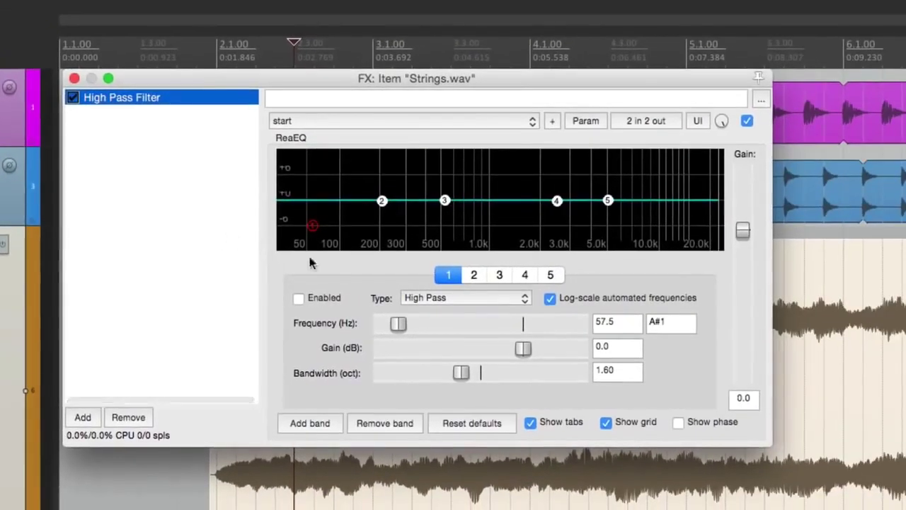
{"action": "left_click", "coordinate": [298, 299]}
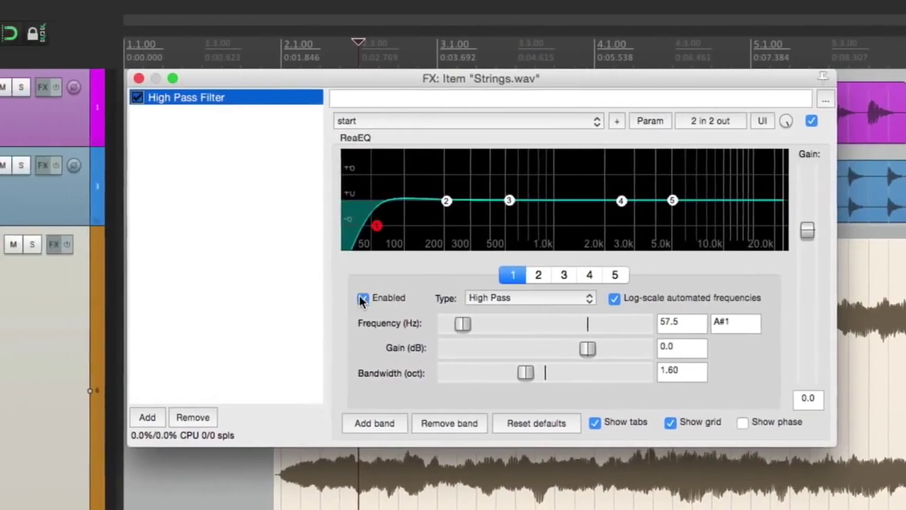
{"action": "left_click", "coordinate": [61, 244]}
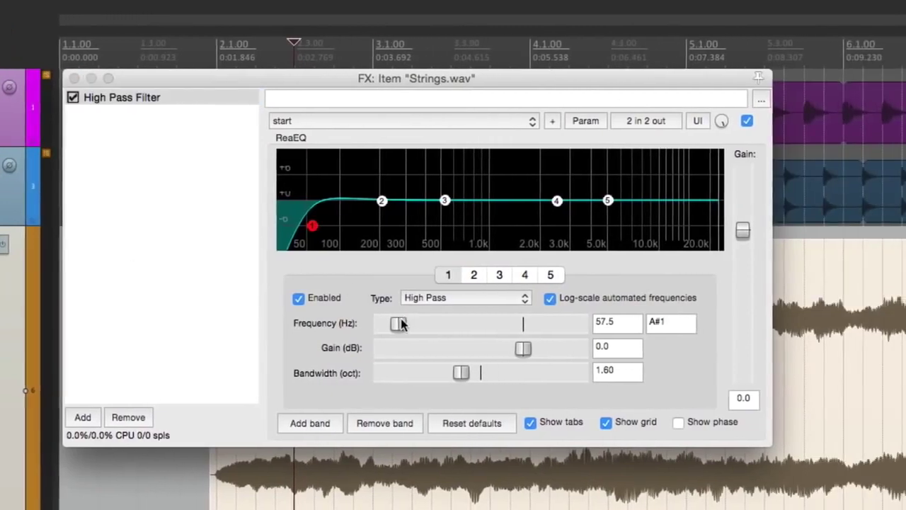
{"action": "left_click_drag", "start_coordinate": [400, 324], "coordinate": [487, 325]}
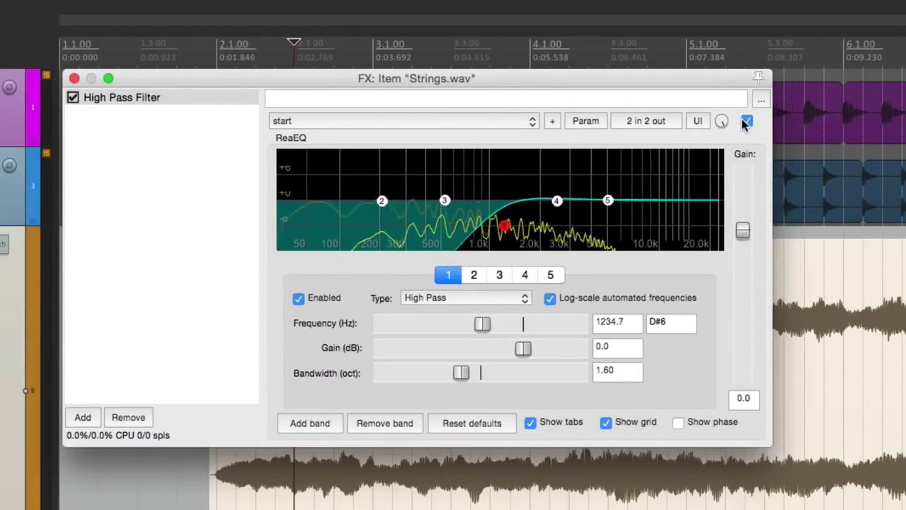
- Bypass and re-enable the High Pass Filter to compare the sound, and take the Strings track out of solo
{"action": "left_click", "coordinate": [747, 121]}
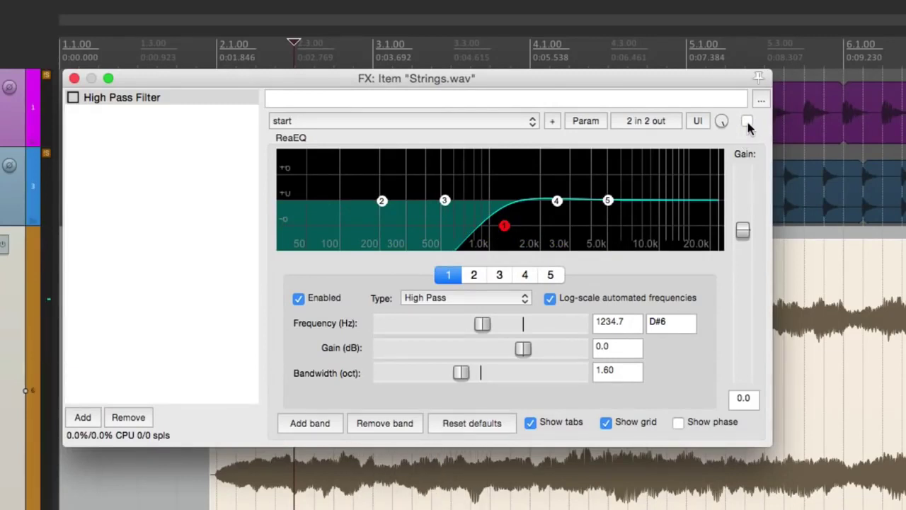
{"action": "left_click", "coordinate": [747, 122]}
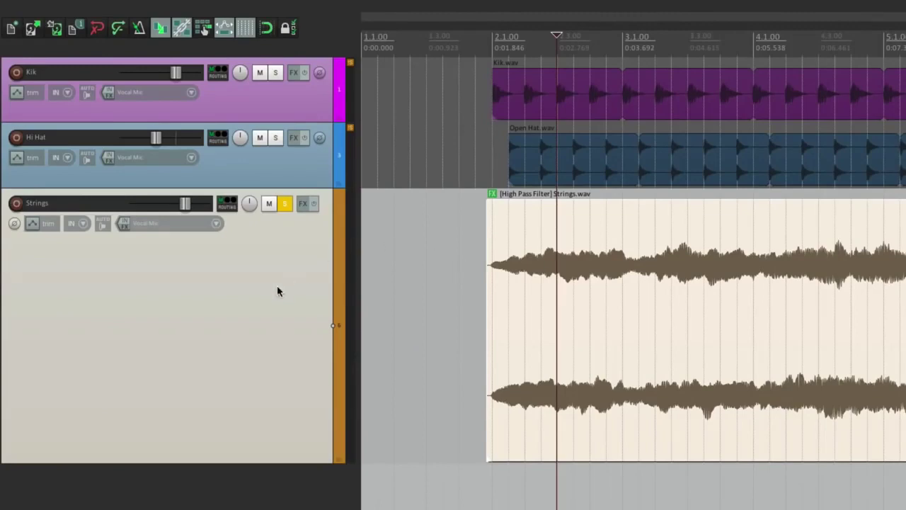
{"action": "left_click", "coordinate": [284, 203]}
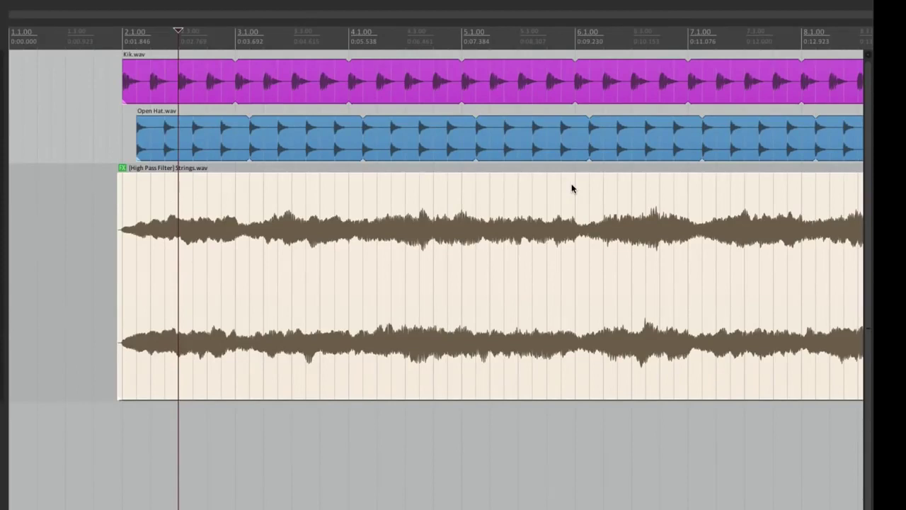
- Split the Strings item just before bar 6 and remove the High Pass Filter from the second part
{"action": "left_click", "coordinate": [573, 187]}
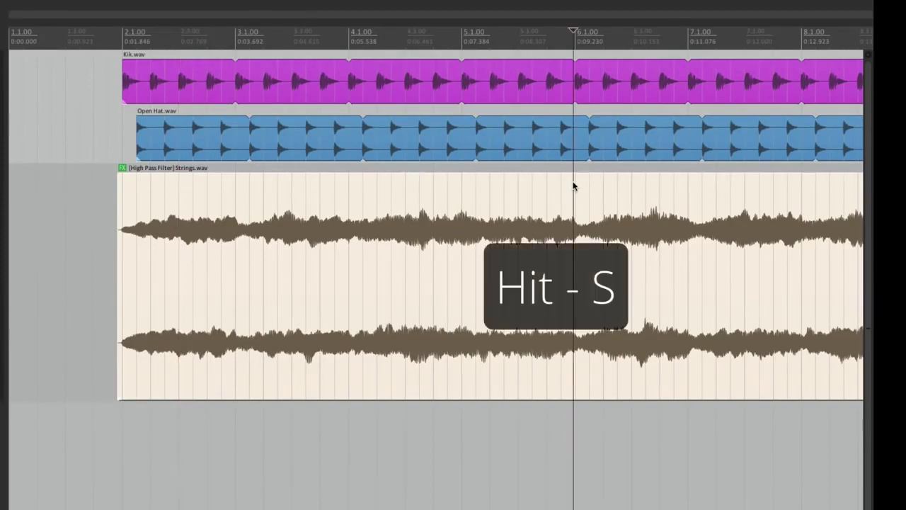
{"action": "key", "text": "s"}
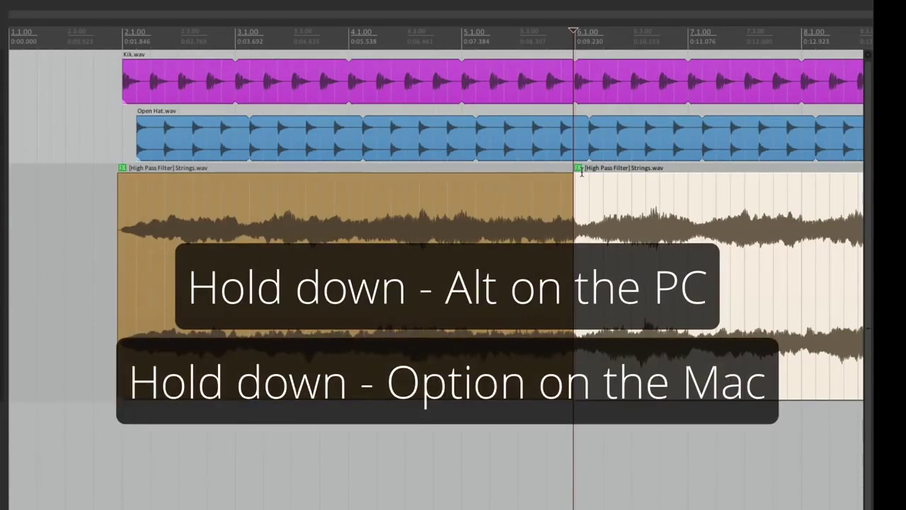
{"action": "left_click", "coordinate": [579, 168], "text": "alt"}
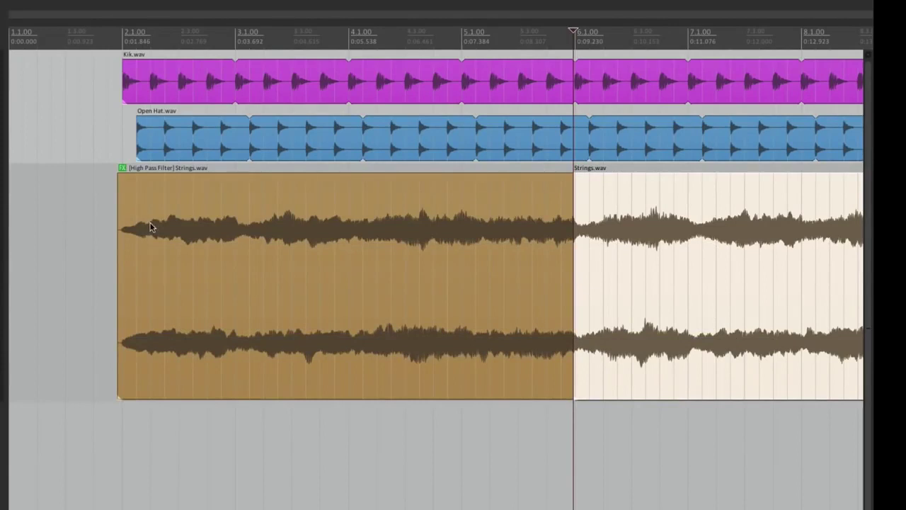
- Place the edit cursor just before the first Strings item and remove that item's High Pass Filter
{"action": "left_click", "coordinate": [90, 227]}
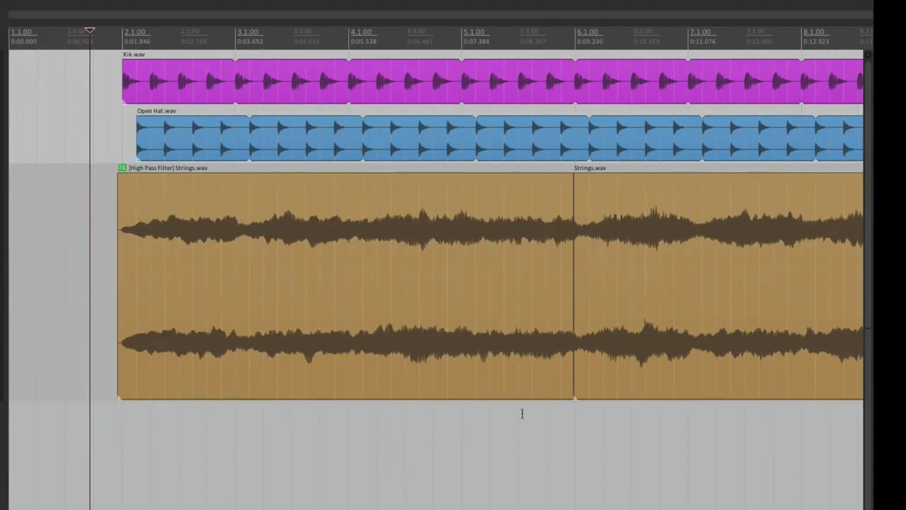
{"action": "left_click", "coordinate": [435, 442]}
{"action": "left_click", "coordinate": [111, 243]}
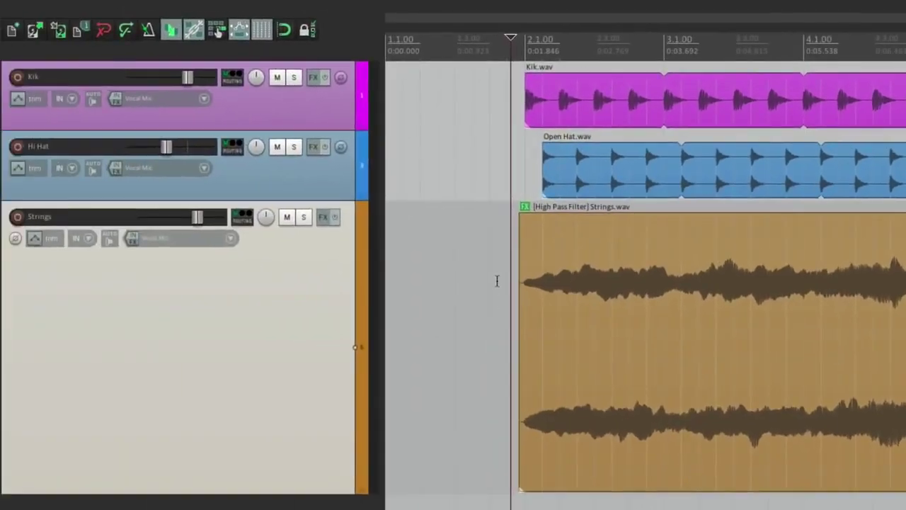
{"action": "left_click", "coordinate": [525, 207], "text": "alt"}
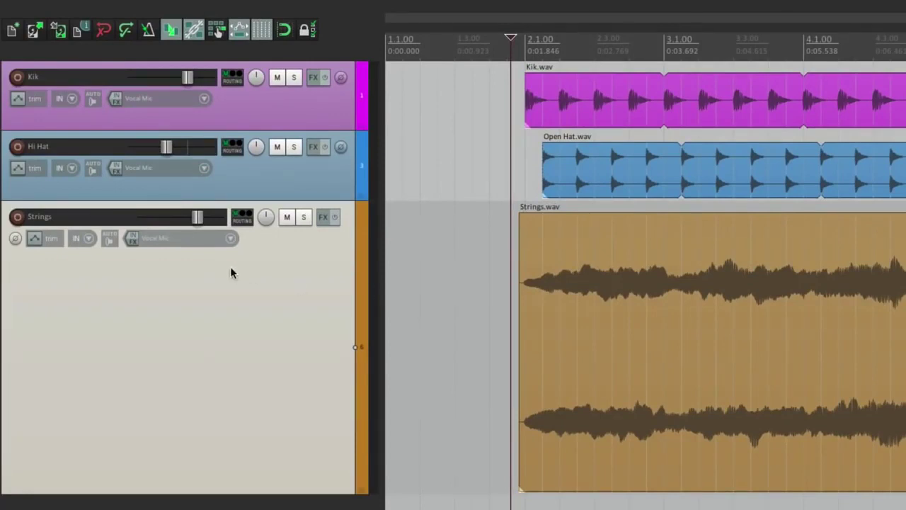
- Add ReaEQ from the Favorites effects to the Strings track
{"action": "left_click", "coordinate": [340, 223]}
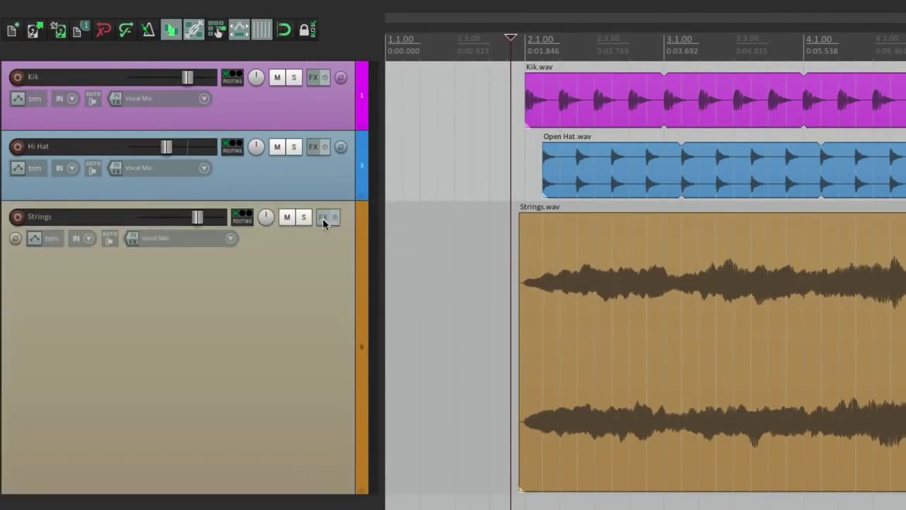
{"action": "right_click", "coordinate": [323, 220]}
{"action": "mouse_move", "coordinate": [326, 235]}
{"action": "mouse_move", "coordinate": [484, 286]}
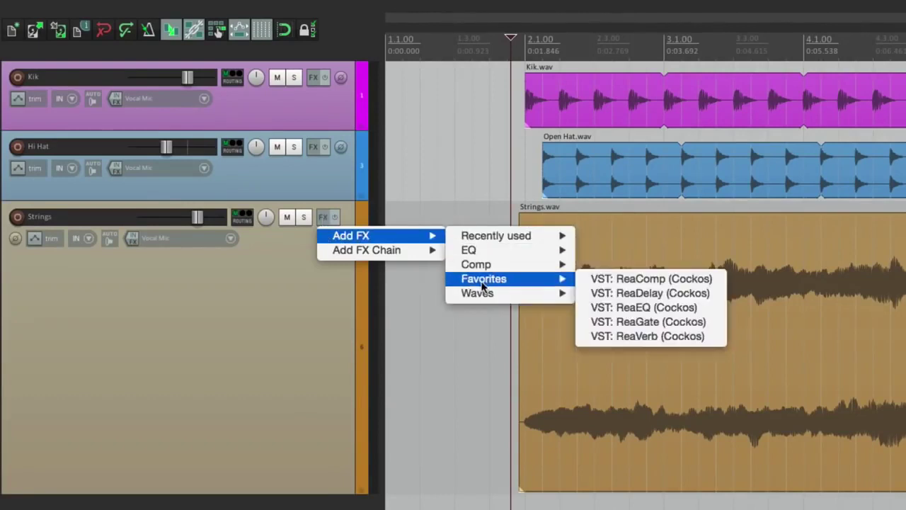
{"action": "left_click", "coordinate": [585, 307]}
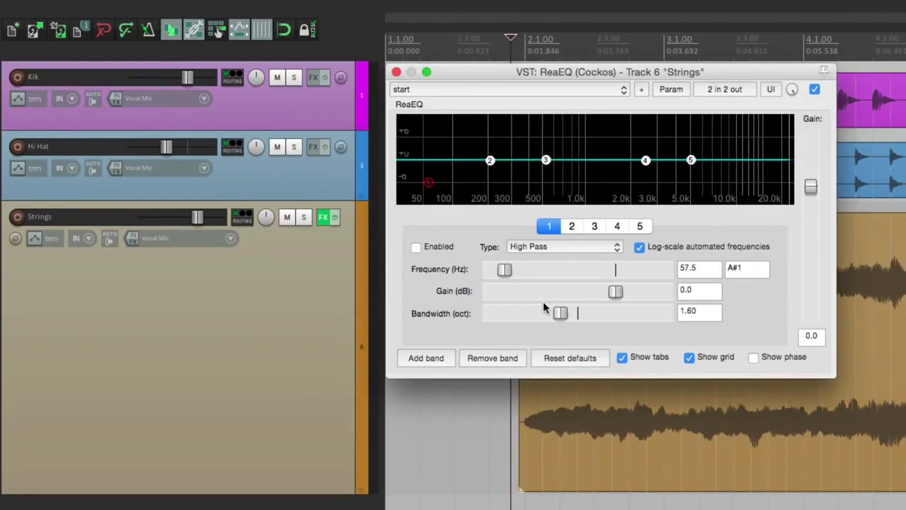
- Enable band 1 of the track's ReaEQ, raise its high-pass frequency to 1397.0 Hz, and stop playback with the effect window closed
{"action": "left_click", "coordinate": [417, 246]}
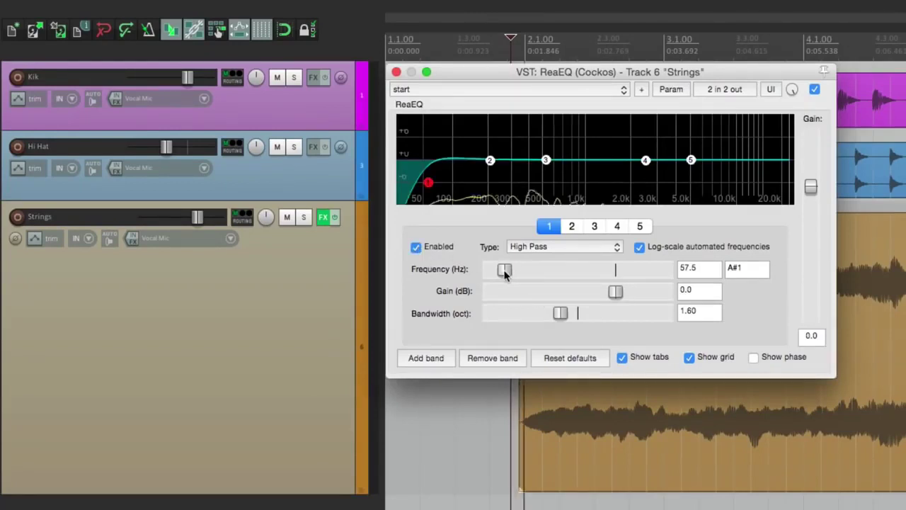
{"action": "left_click_drag", "start_coordinate": [505, 272], "coordinate": [583, 272]}
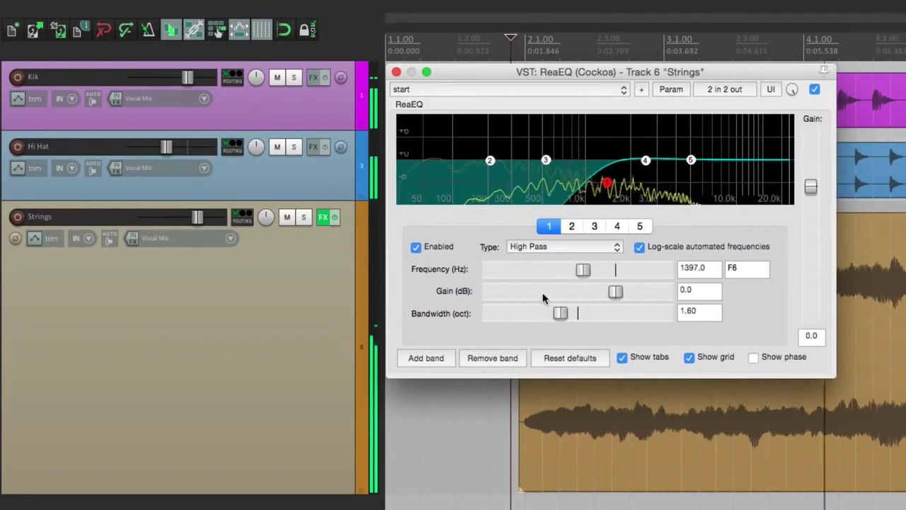
{"action": "key", "text": "space"}
{"action": "left_click", "coordinate": [397, 72]}
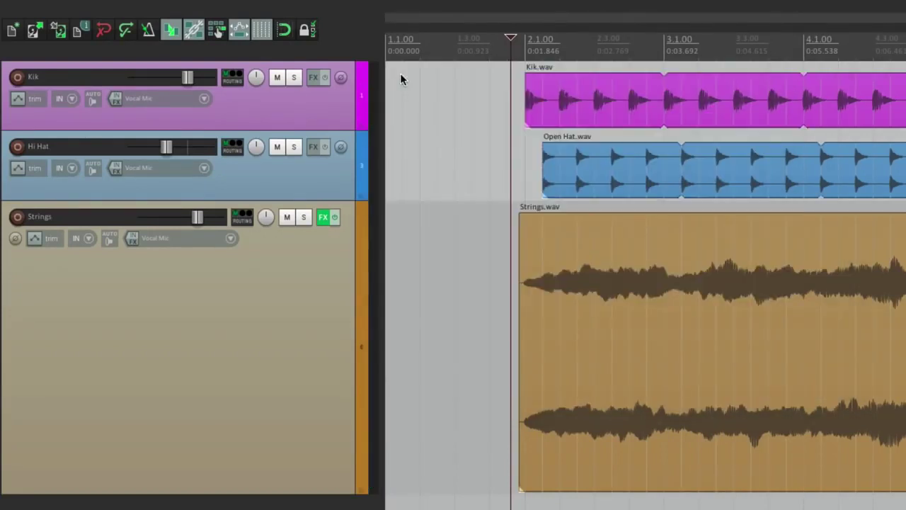
- Copy ReaEQ from the Strings track's effect chain onto the first Strings item and close both effect windows
{"action": "left_click", "coordinate": [319, 217]}
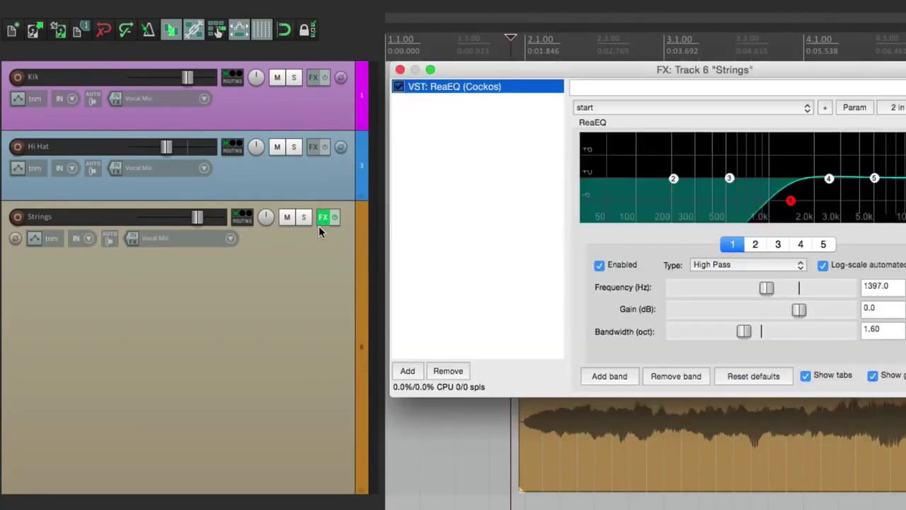
{"action": "left_click_drag", "start_coordinate": [532, 76], "coordinate": [905, 111]}
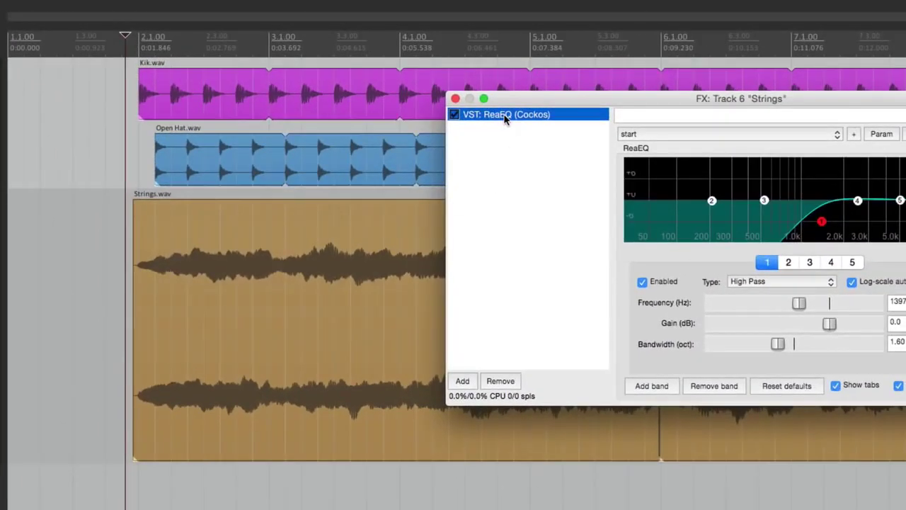
{"action": "left_click_drag", "start_coordinate": [505, 119], "coordinate": [229, 257]}
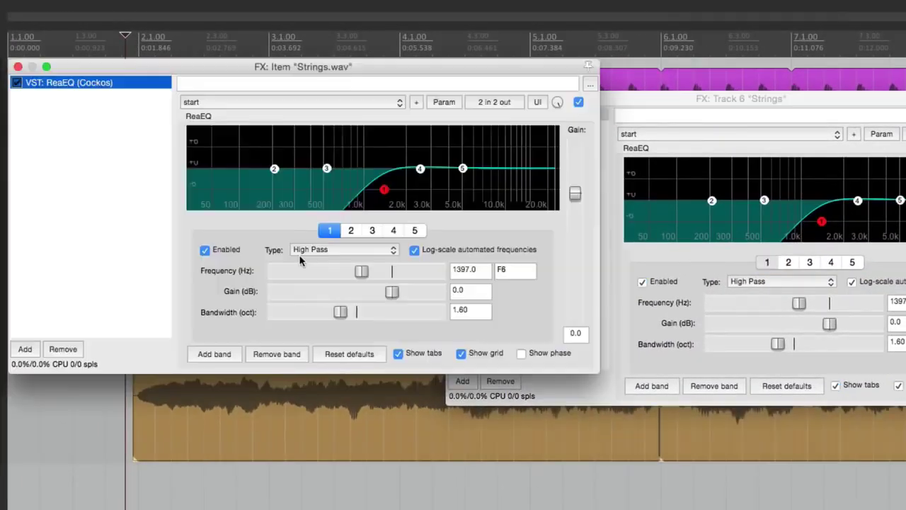
{"action": "left_click", "coordinate": [18, 67]}
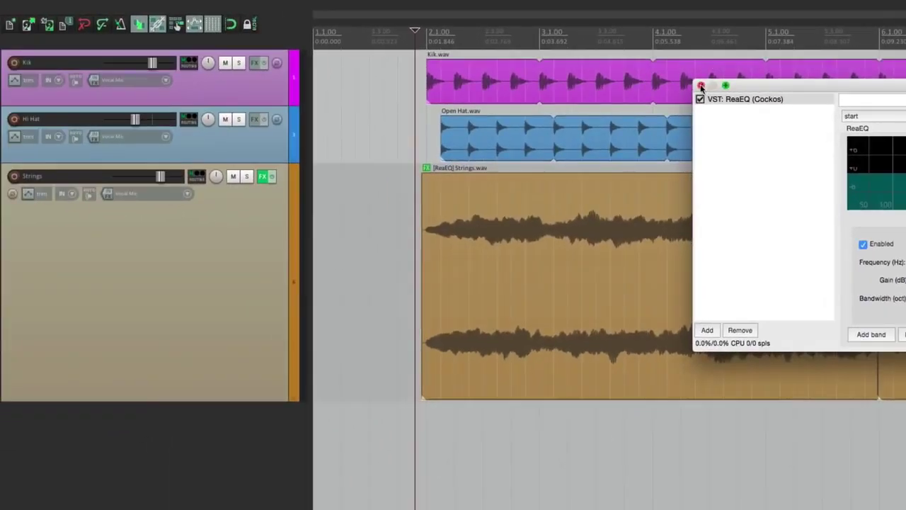
{"action": "left_click", "coordinate": [700, 86]}
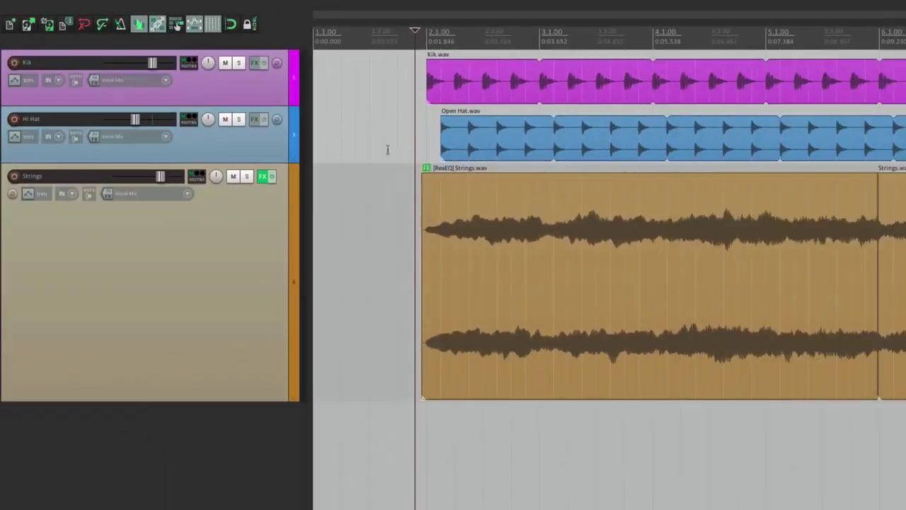
- Remove ReaEQ from the Strings track and play the project from just before the first Strings item
{"action": "left_click", "coordinate": [262, 177], "text": "alt"}
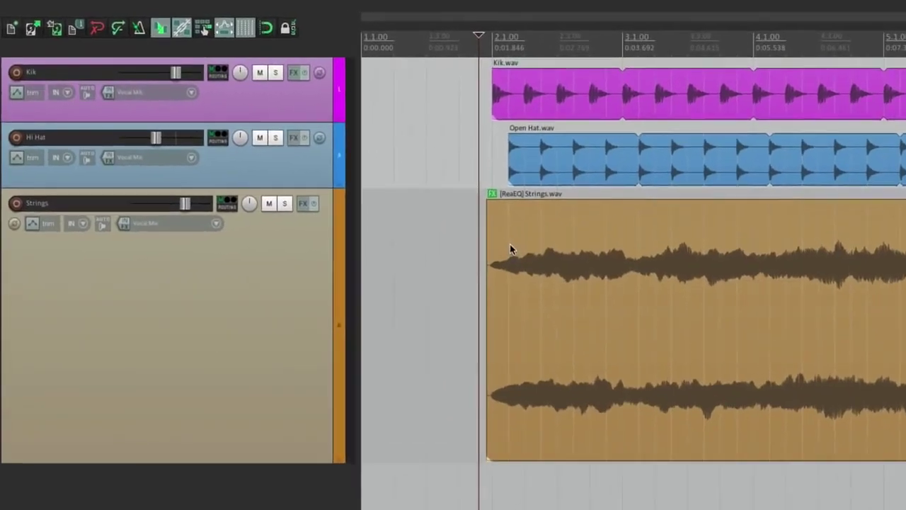
{"action": "left_click", "coordinate": [481, 260]}
{"action": "key", "text": "space"}
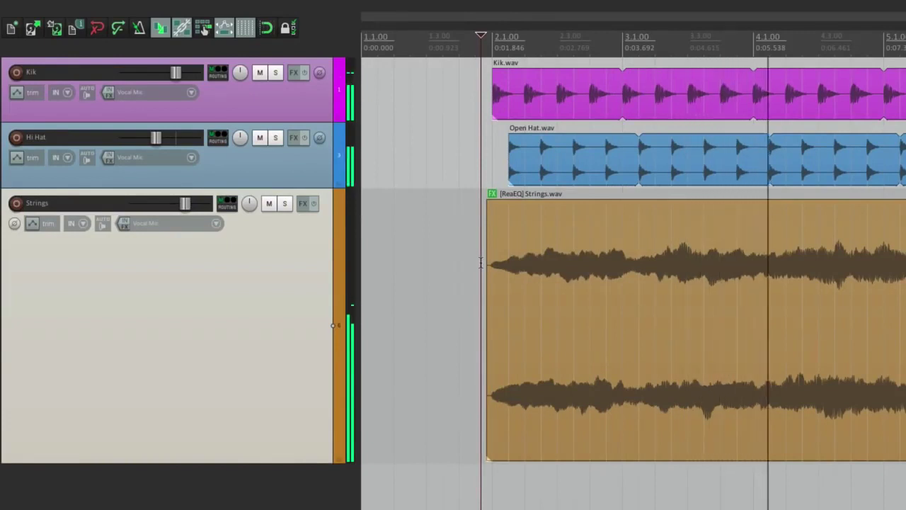
{"action": "key", "text": "space"}
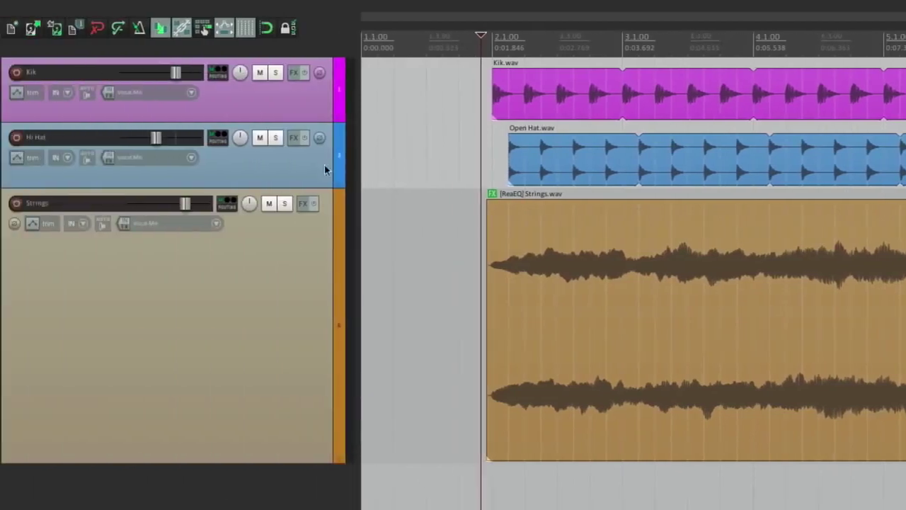
- Extend the second Strings item's start back to just after bar 4, give the overlap the third crossfade shape, and audition it
{"action": "left_click", "coordinate": [162, 29]}
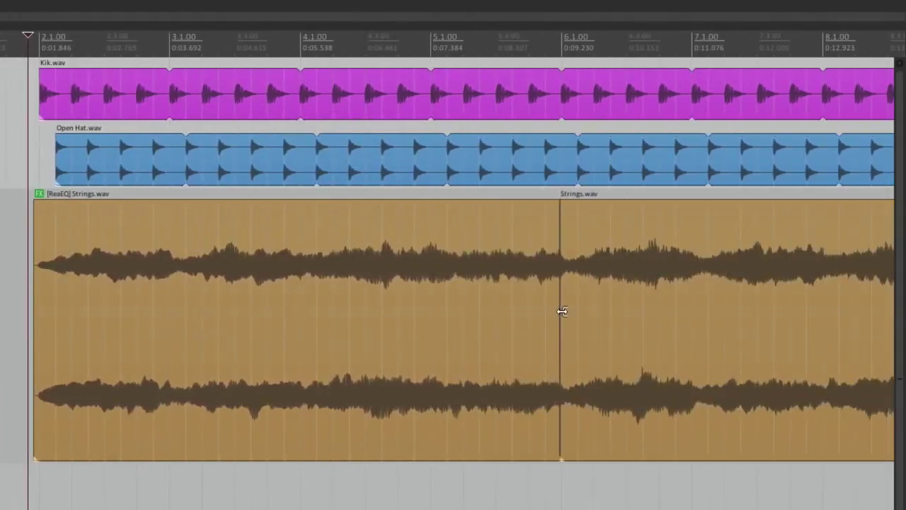
{"action": "left_click_drag", "start_coordinate": [561, 312], "coordinate": [308, 328]}
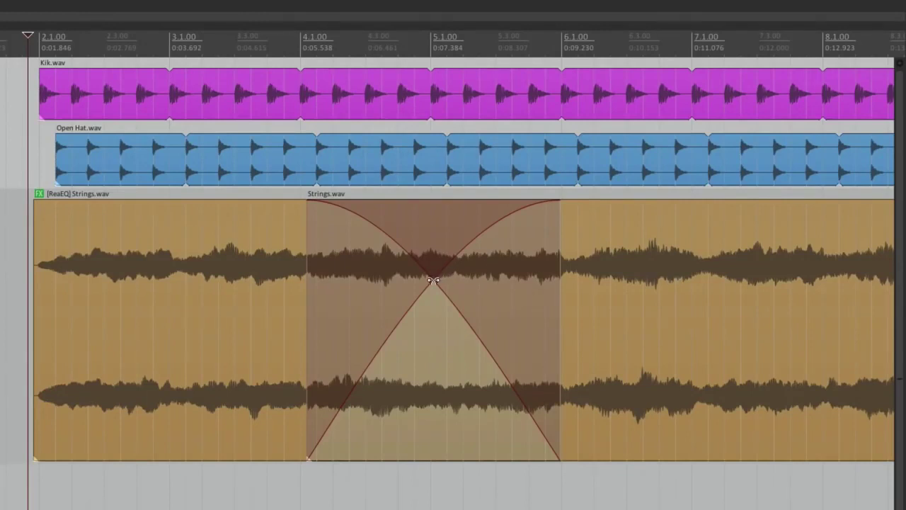
{"action": "right_click", "coordinate": [433, 280]}
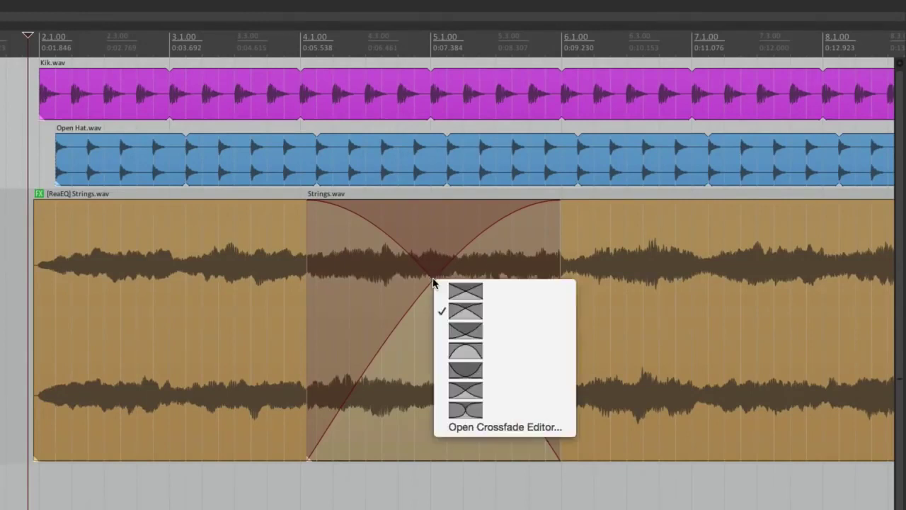
{"action": "left_click", "coordinate": [449, 332]}
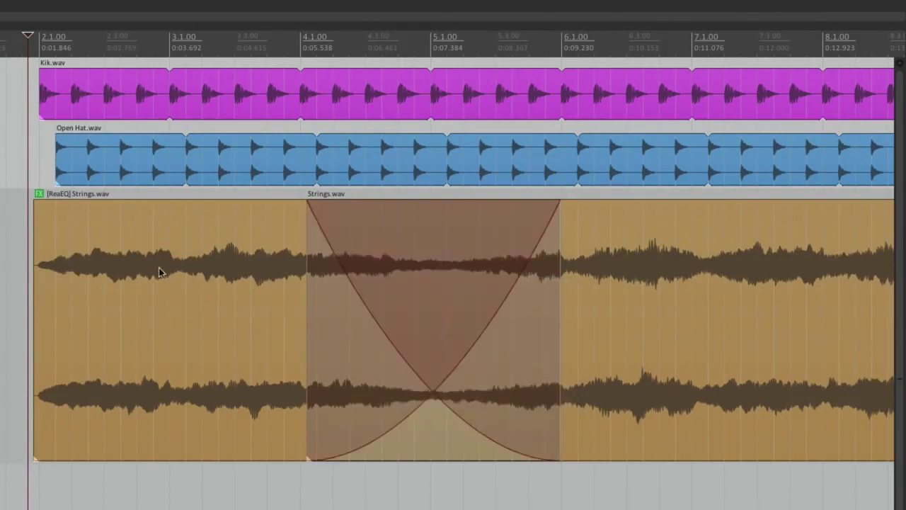
{"action": "key", "text": "space"}
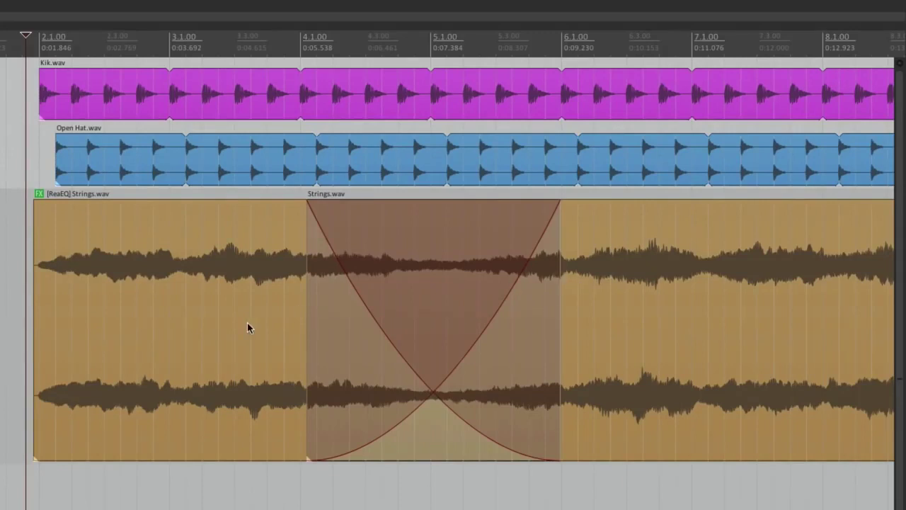
- Split the Kik item just before bar 6 and the Open Hat item at about bar 6
{"action": "left_click", "coordinate": [556, 92]}
{"action": "key", "text": "s"}
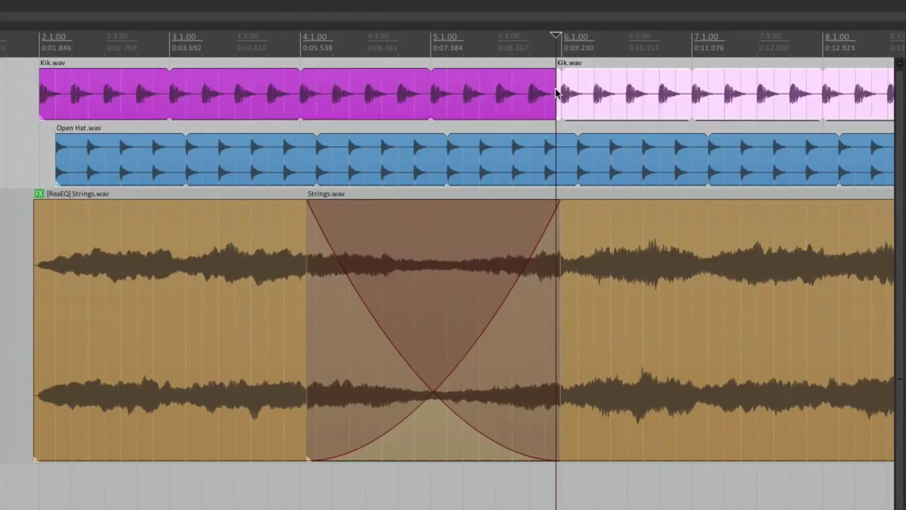
{"action": "left_click", "coordinate": [564, 152]}
{"action": "key", "text": "s"}
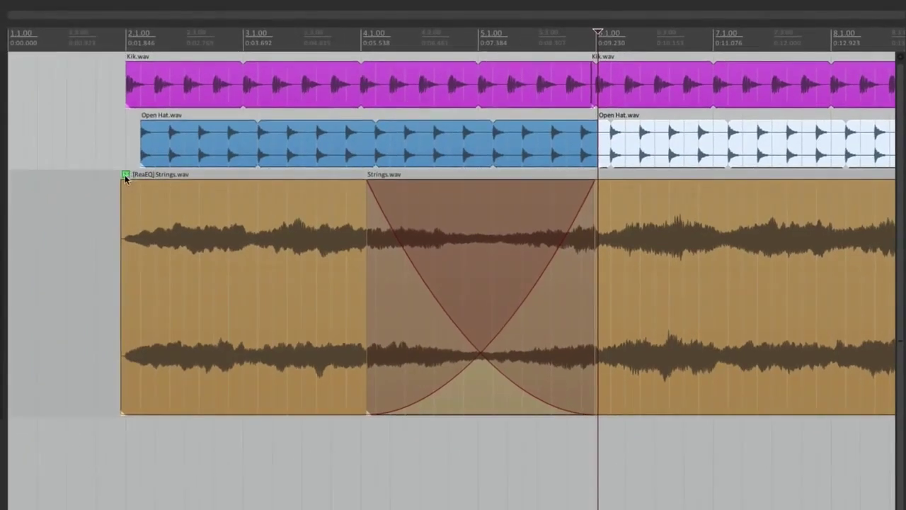
- Copy ReaEQ from the first Strings item onto the first Open Hat and Kik items, and close the effect window
{"action": "left_click", "coordinate": [39, 193]}
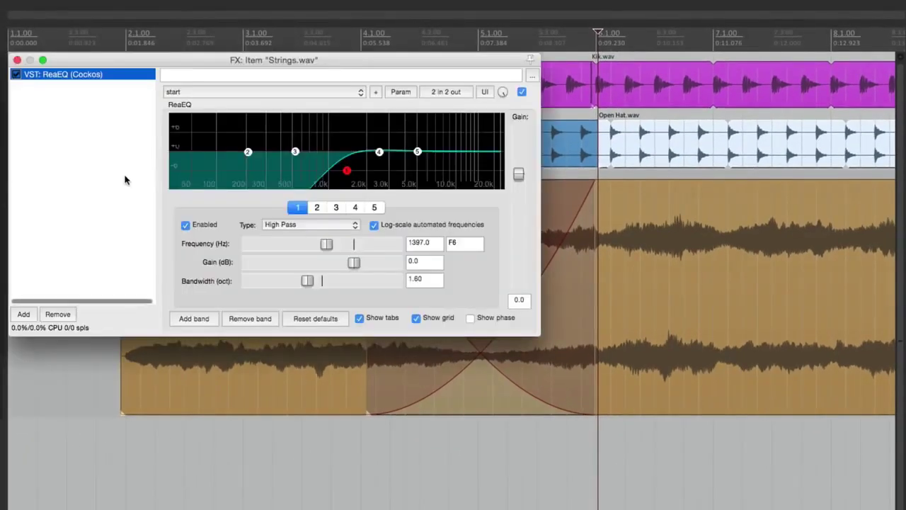
{"action": "left_click_drag", "start_coordinate": [92, 63], "coordinate": [419, 164]}
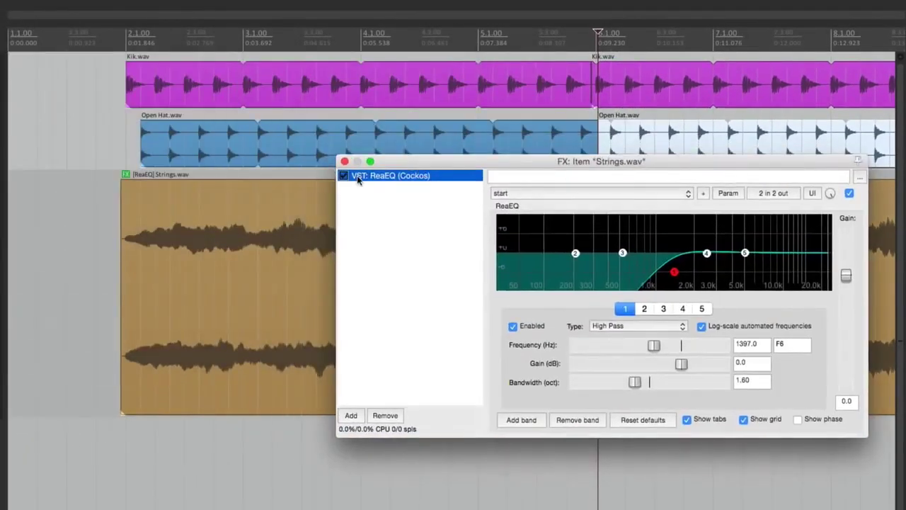
{"action": "left_click_drag", "start_coordinate": [184, 147], "coordinate": [183, 147]}
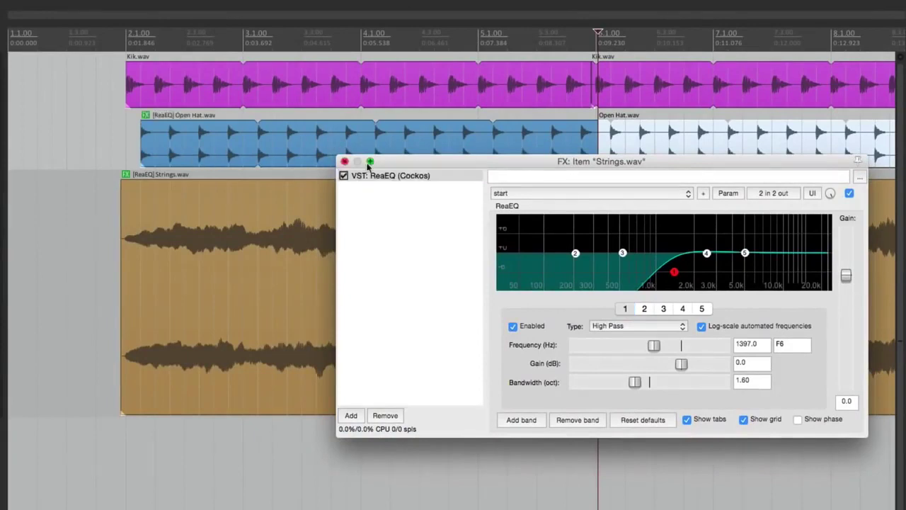
{"action": "left_click_drag", "start_coordinate": [222, 105], "coordinate": [222, 105]}
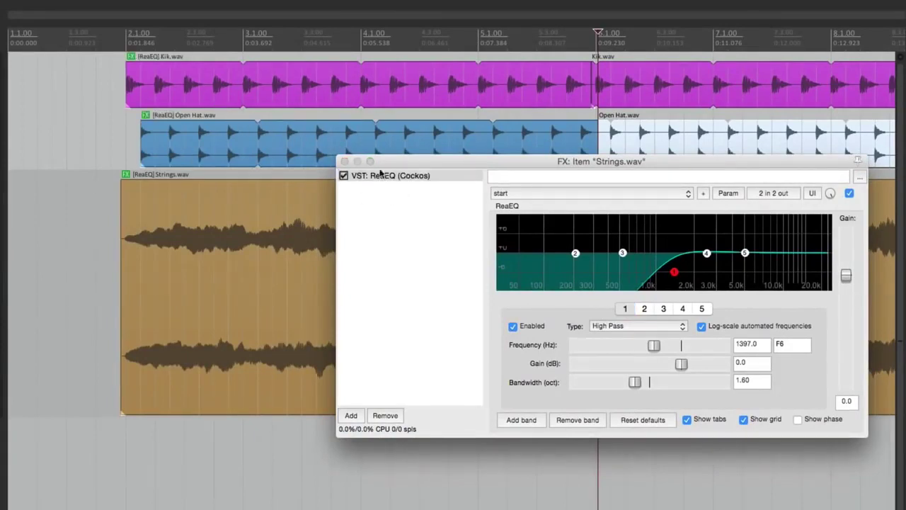
{"action": "left_click", "coordinate": [344, 162]}
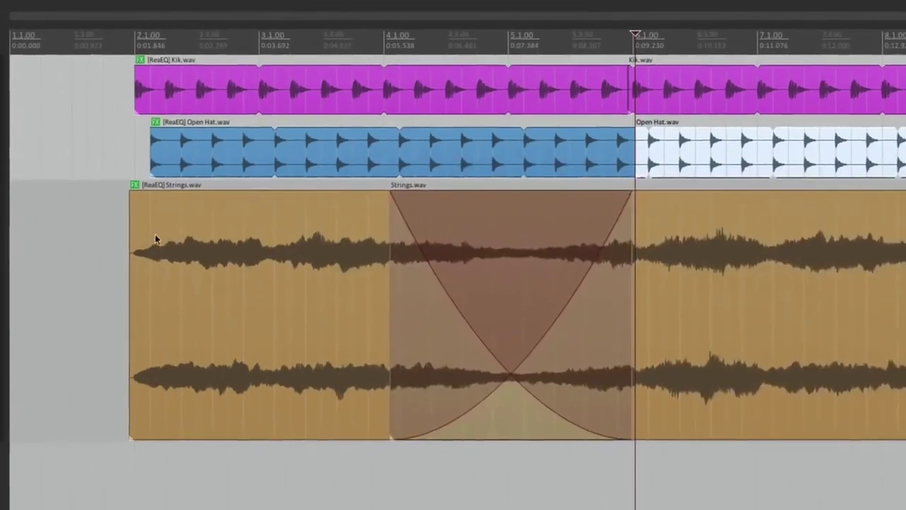
- Extend the starts of the second Open Hat and Kik items back to about bar 4 so they crossfade with the first ones
{"action": "left_click", "coordinate": [112, 260]}
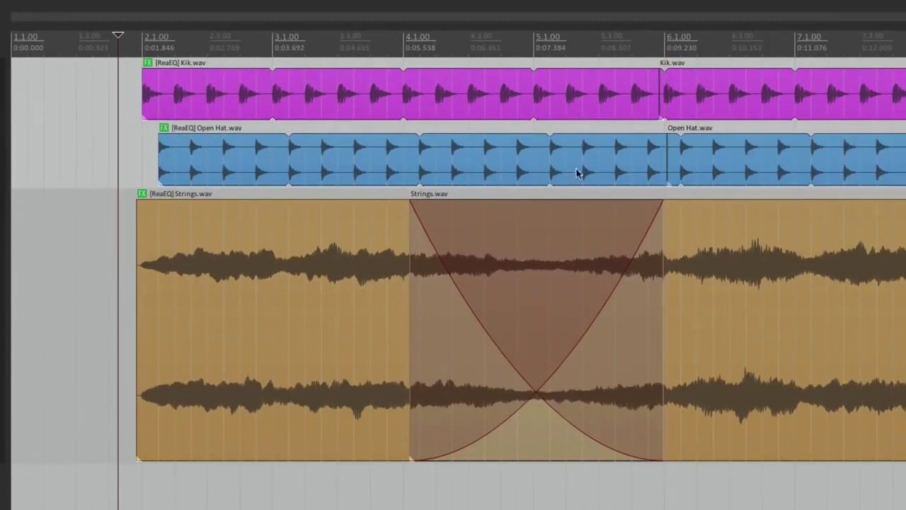
{"action": "left_click_drag", "start_coordinate": [636, 161], "coordinate": [404, 171]}
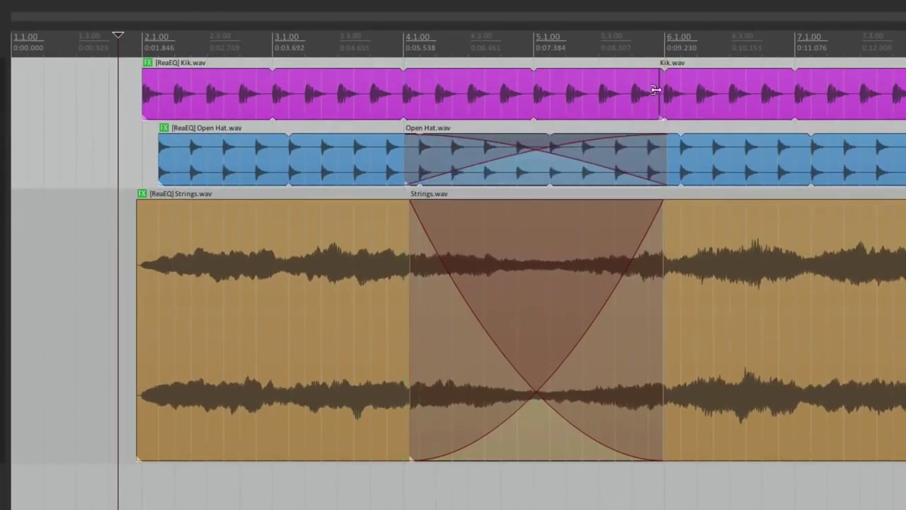
{"action": "left_click_drag", "start_coordinate": [659, 90], "coordinate": [404, 92]}
- Change the Kik and Open Hat crossfades to the third crossfade shape
{"action": "right_click", "coordinate": [535, 87]}
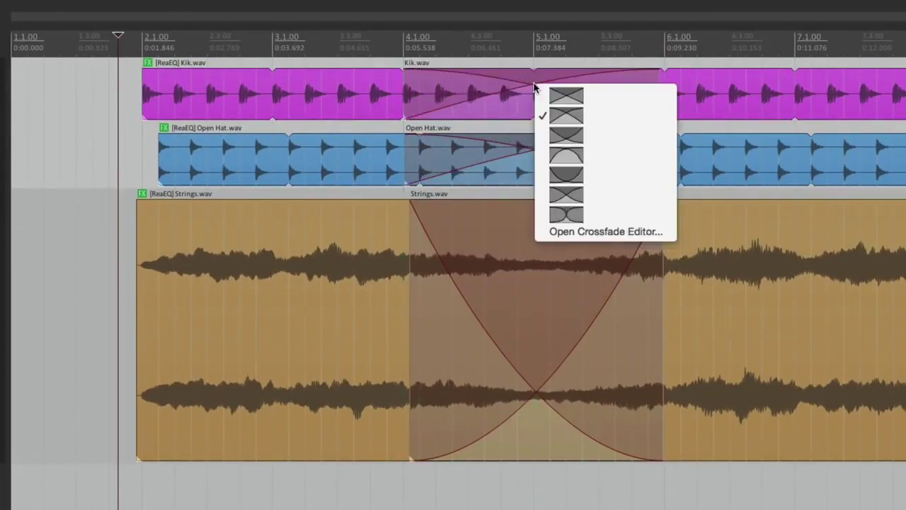
{"action": "left_click", "coordinate": [563, 135]}
{"action": "right_click", "coordinate": [534, 150]}
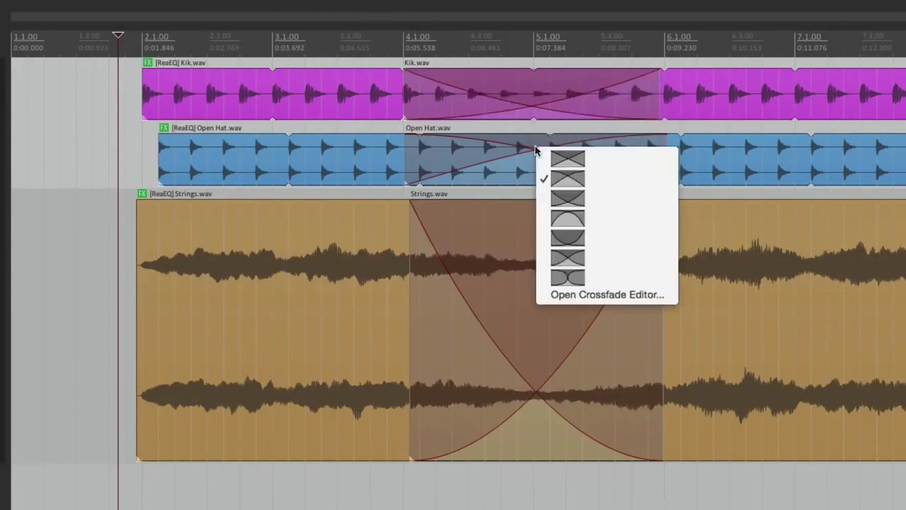
{"action": "left_click", "coordinate": [550, 200]}
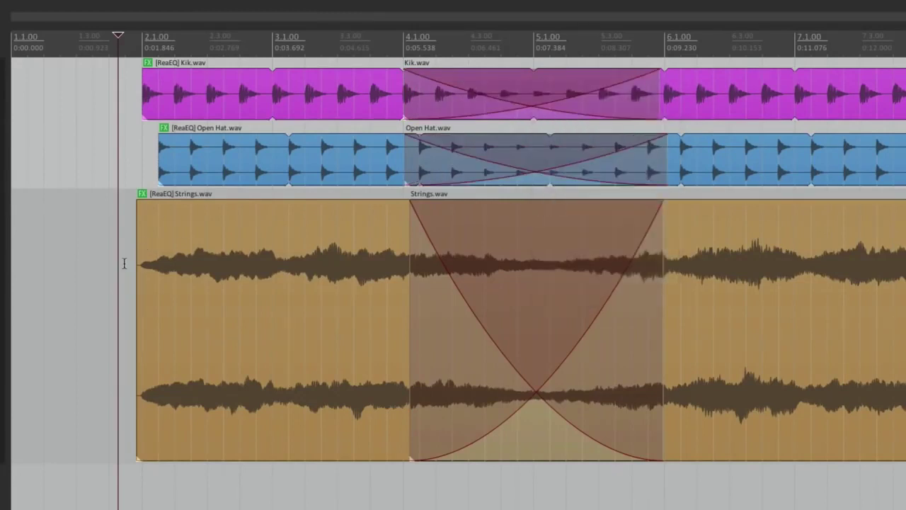
- Play the project from just before bar 2 to hear the filtered items crossfade into the unfiltered ones on all three tracks
{"action": "left_click", "coordinate": [124, 264]}
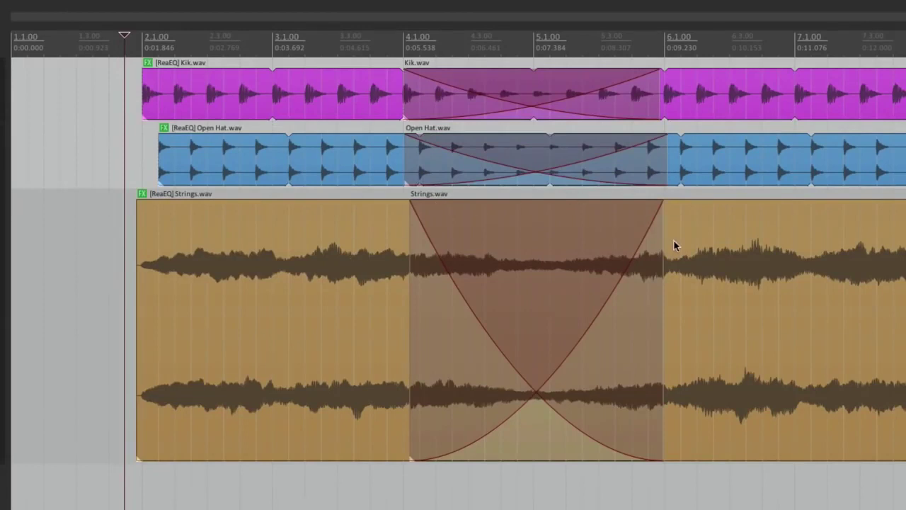
{"action": "left_click", "coordinate": [129, 256]}
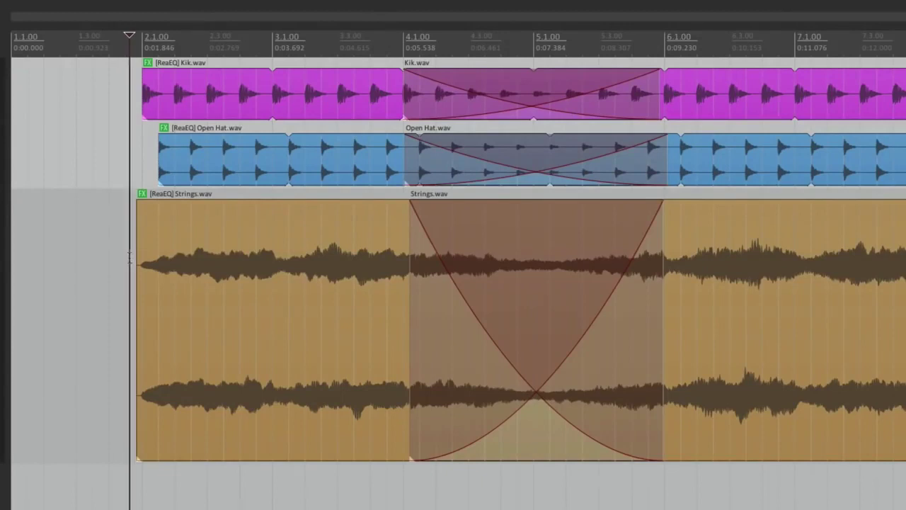
{"action": "key", "text": "space"}
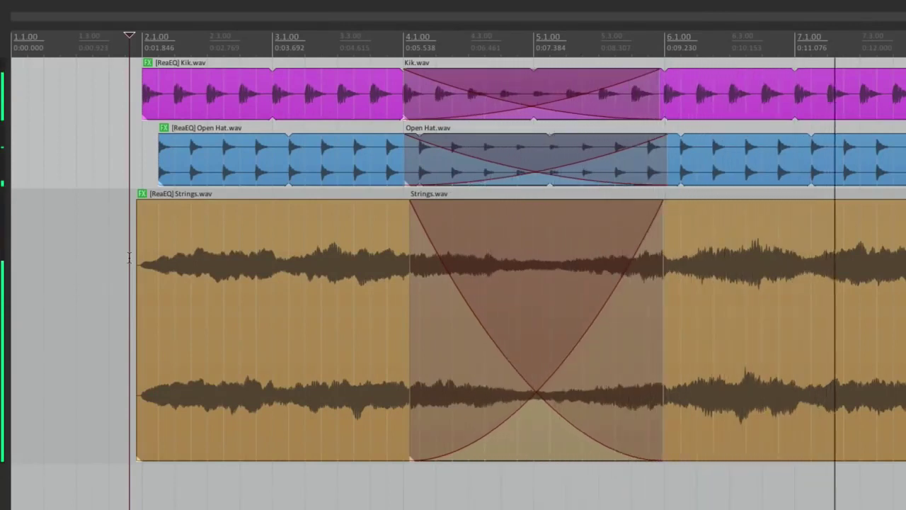
{"action": "key", "text": "space"}
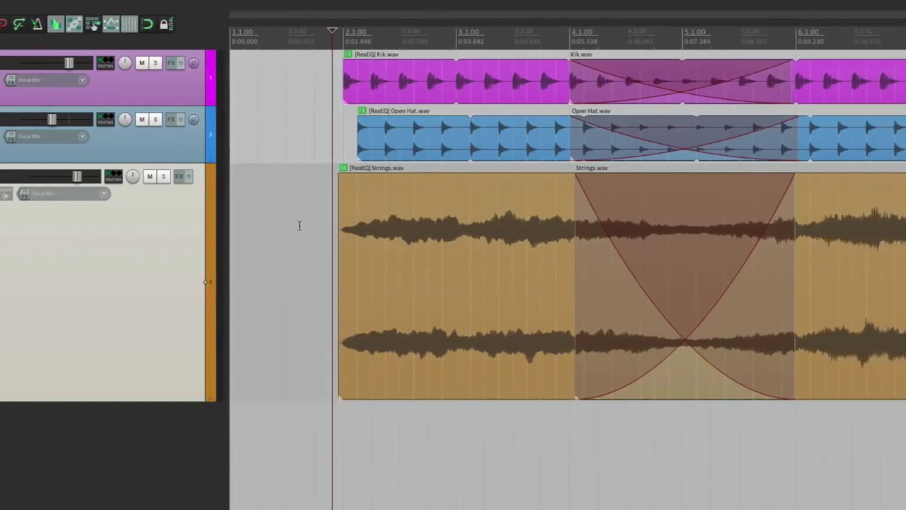
- Duplicate the active take of the first Strings item, including its ReaEQ effect, and deselect the item
{"action": "left_click", "coordinate": [298, 225]}
{"action": "left_click", "coordinate": [419, 217]}
{"action": "right_click", "coordinate": [418, 216]}
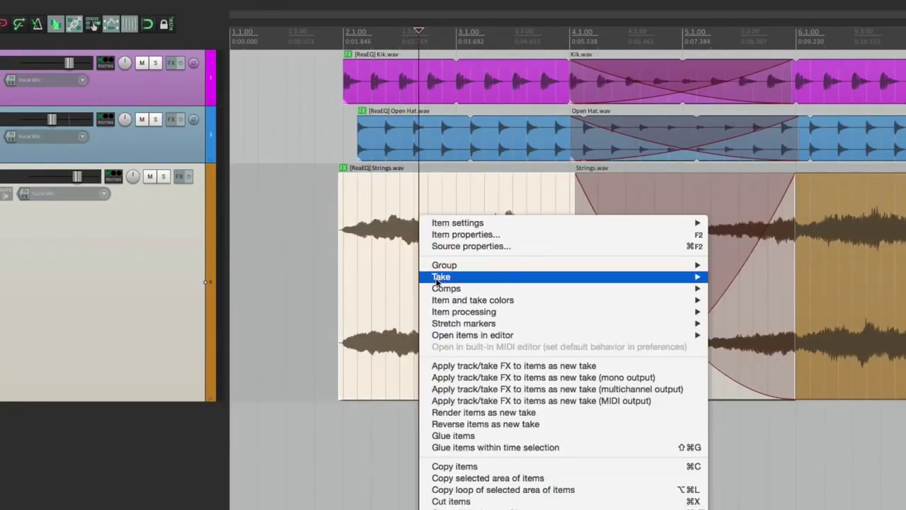
{"action": "mouse_move", "coordinate": [436, 281]}
{"action": "left_click", "coordinate": [736, 324]}
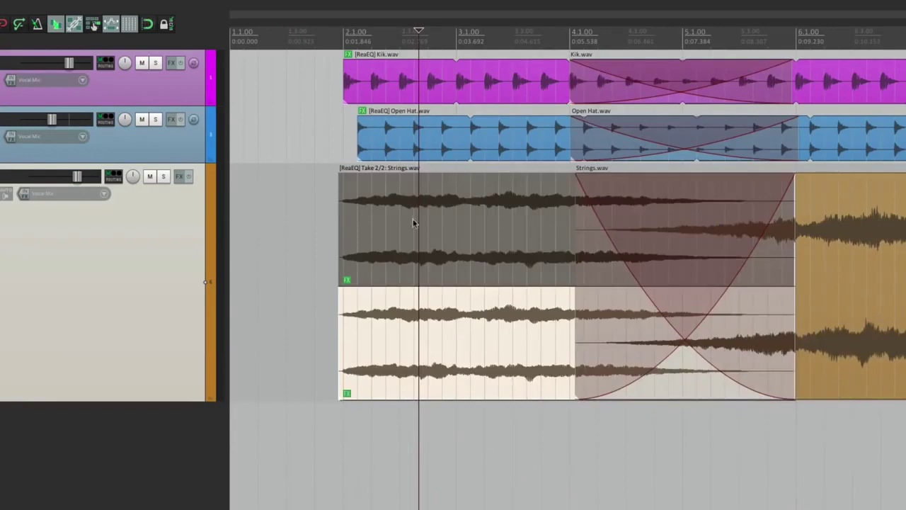
{"action": "left_click", "coordinate": [304, 235]}
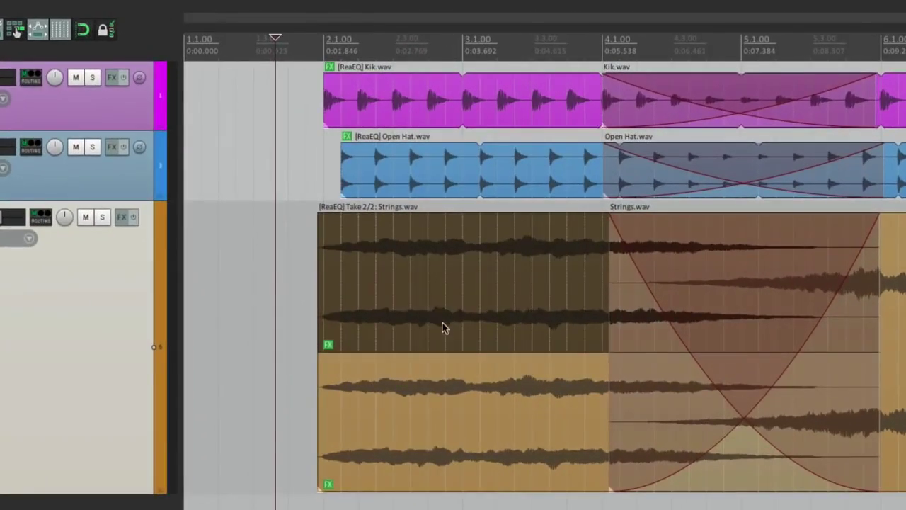
- In the first Strings take's ReaEQ, set band 1 to Low Pass with bandwidth 0.58 and frequency 1764.6 Hz, and close the effect
{"action": "left_click", "coordinate": [329, 340]}
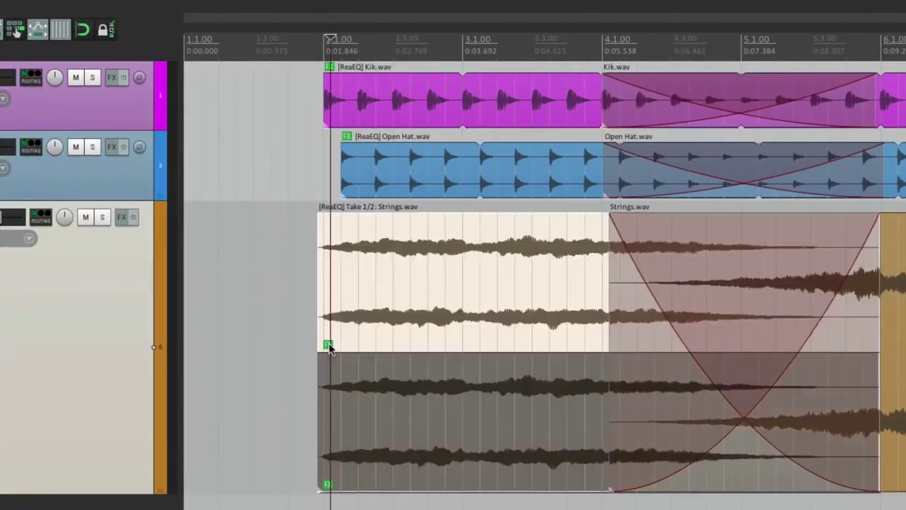
{"action": "right_click", "coordinate": [327, 345]}
{"action": "left_click", "coordinate": [341, 393]}
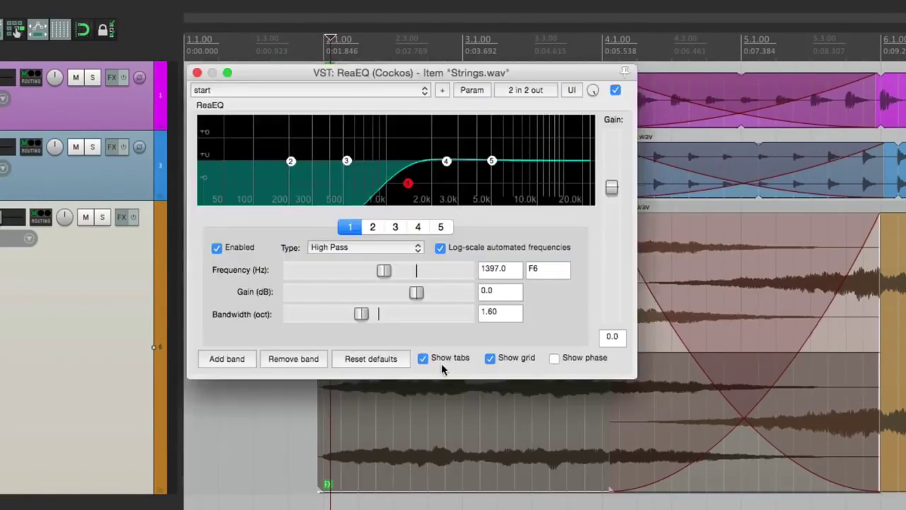
{"action": "left_click", "coordinate": [365, 253]}
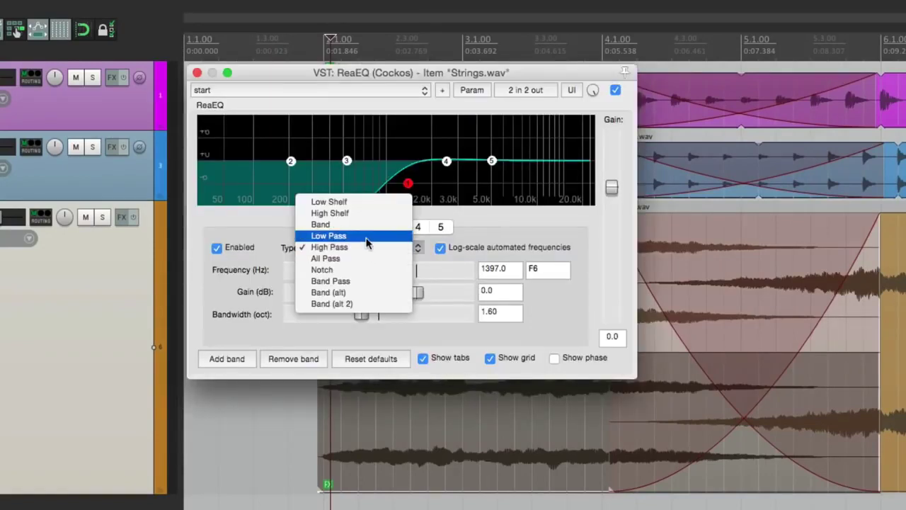
{"action": "left_click", "coordinate": [332, 236]}
{"action": "left_click_drag", "start_coordinate": [361, 313], "coordinate": [316, 314]}
{"action": "left_click_drag", "start_coordinate": [381, 276], "coordinate": [389, 276]}
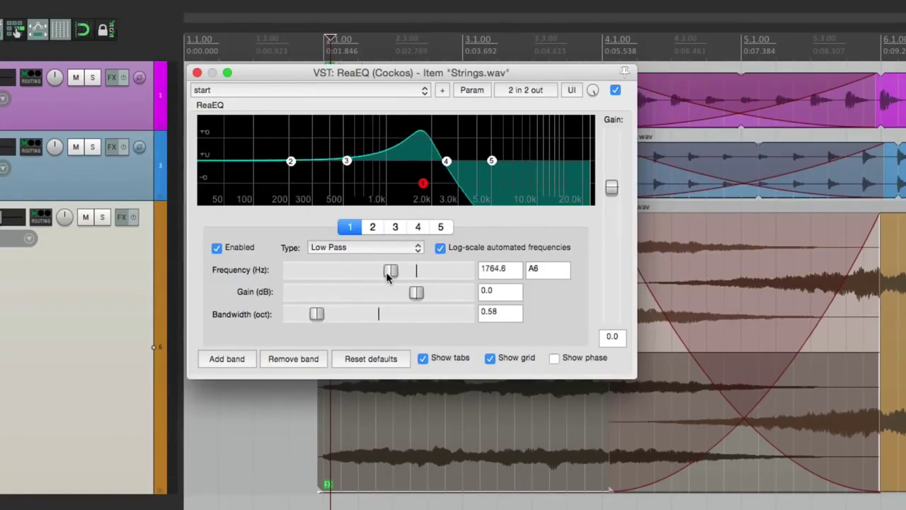
{"action": "left_click", "coordinate": [197, 73]}
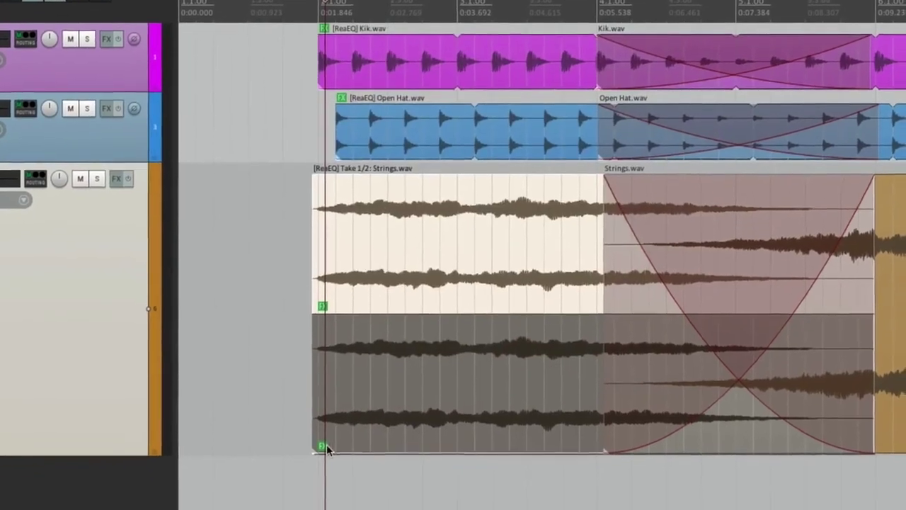
- Activate the second Strings take, check the filter settings of its ReaEQ, and close the effect window
{"action": "left_click", "coordinate": [331, 484]}
{"action": "right_click", "coordinate": [324, 445]}
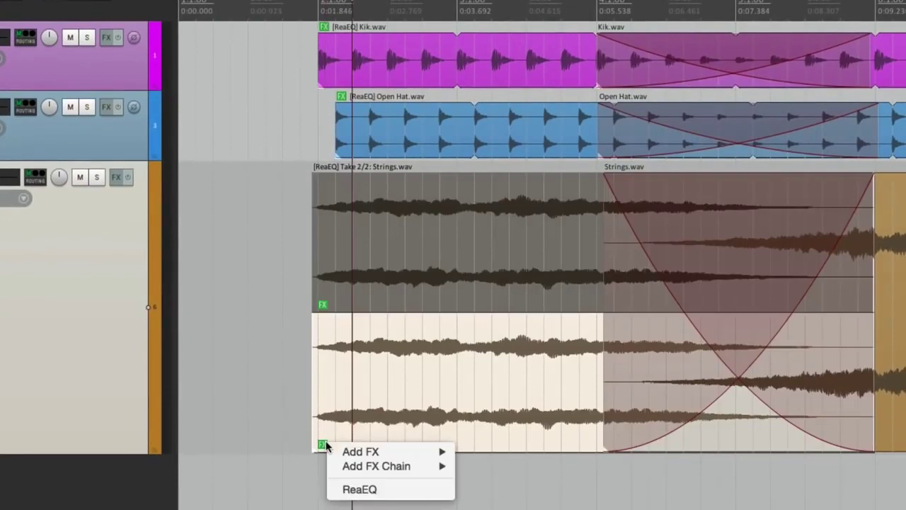
{"action": "left_click", "coordinate": [336, 488]}
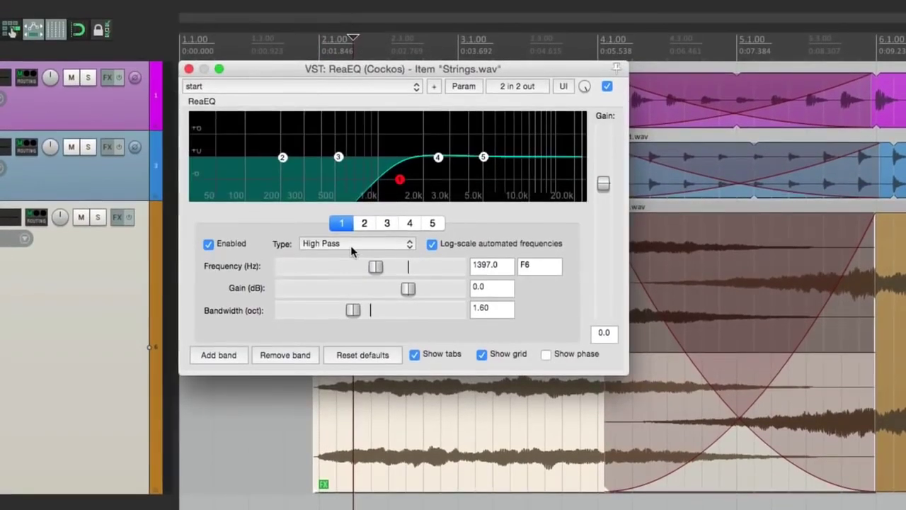
{"action": "left_click", "coordinate": [189, 69]}
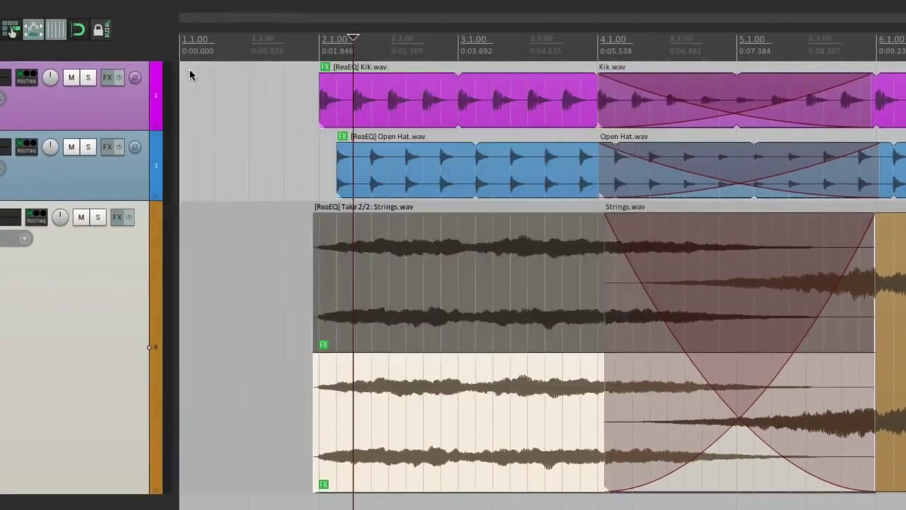
- Play briefly from just before bar 2 to hear the second, high-pass Strings take, and stop
{"action": "left_click", "coordinate": [298, 242]}
{"action": "key", "text": "space"}
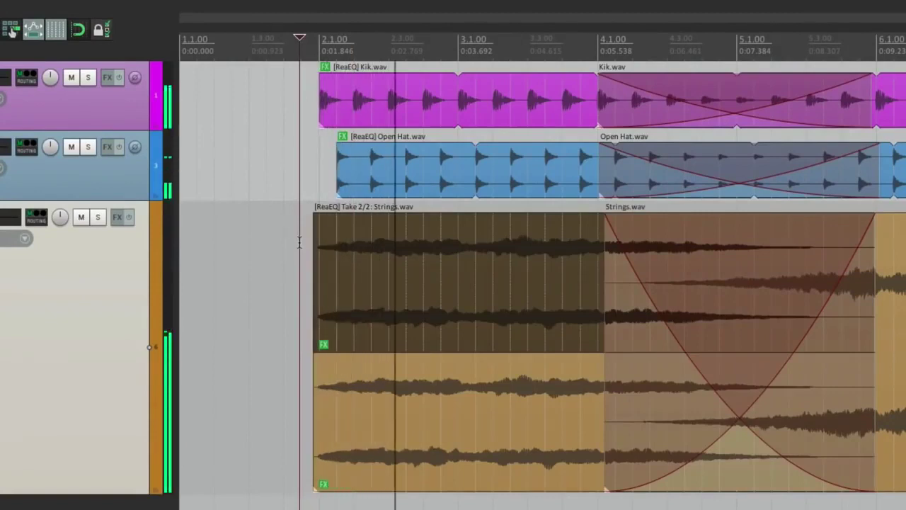
{"action": "key", "text": "space"}
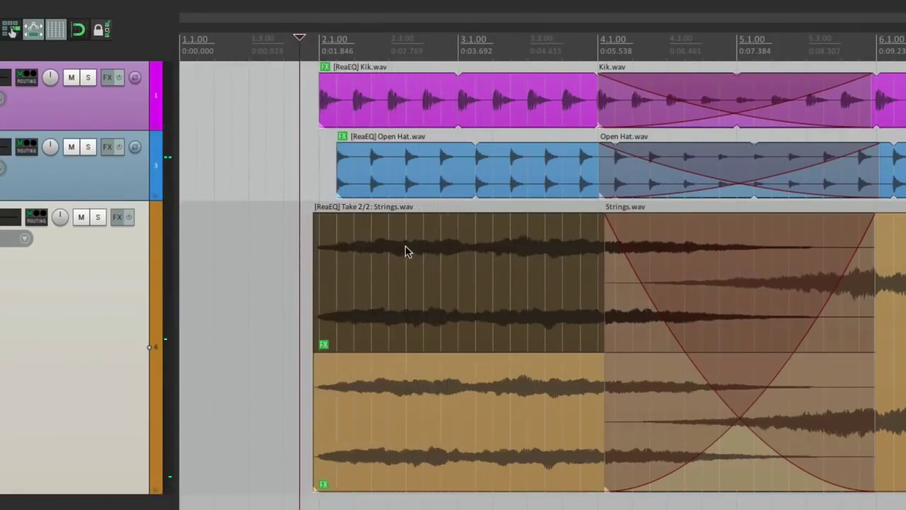
- Switch the Strings item to its first, low-pass take and play from before bar 2 through the crossfade
{"action": "left_click", "coordinate": [407, 252]}
{"action": "left_click", "coordinate": [293, 253]}
{"action": "key", "text": "space"}
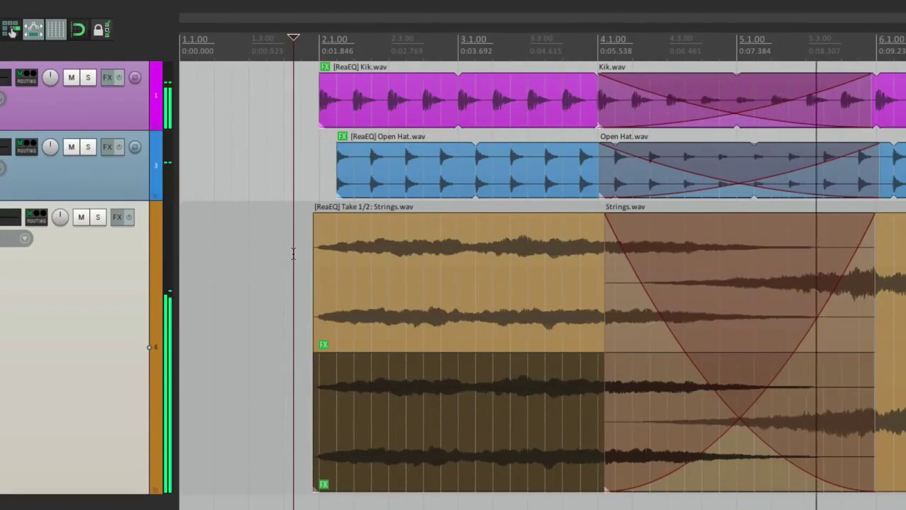
{"action": "left_click", "coordinate": [307, 257]}
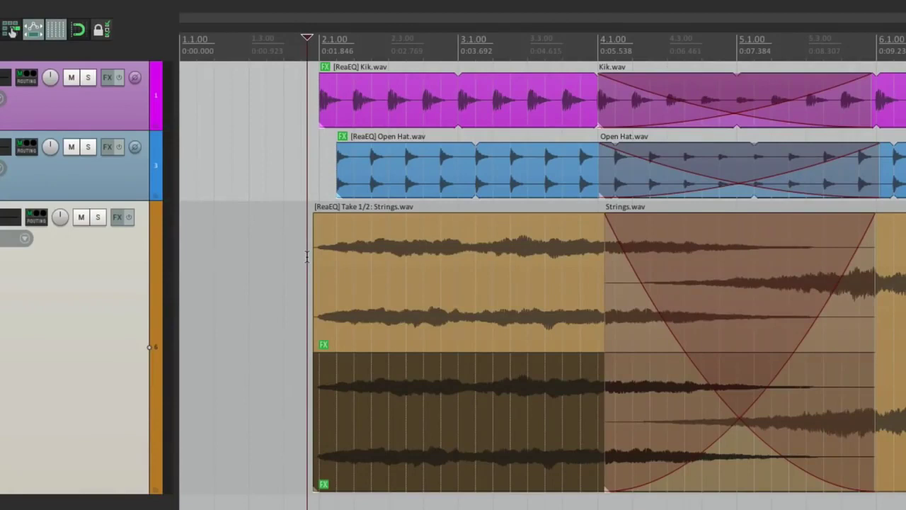
- Activate the second, high-pass Strings take and audition it from just before bar 2, stopping playback after about a bar
{"action": "left_click", "coordinate": [432, 376]}
{"action": "left_click", "coordinate": [292, 392]}
{"action": "key", "text": "space"}
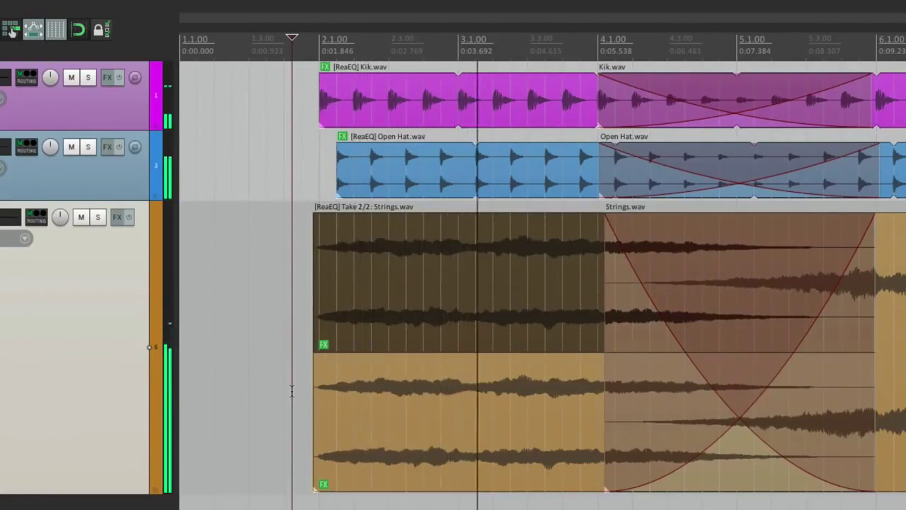
{"action": "key", "text": "space"}
- Return the Strings item to its first, low-pass take and start playback just before bar 2
{"action": "left_click", "coordinate": [399, 269]}
{"action": "left_click", "coordinate": [301, 258]}
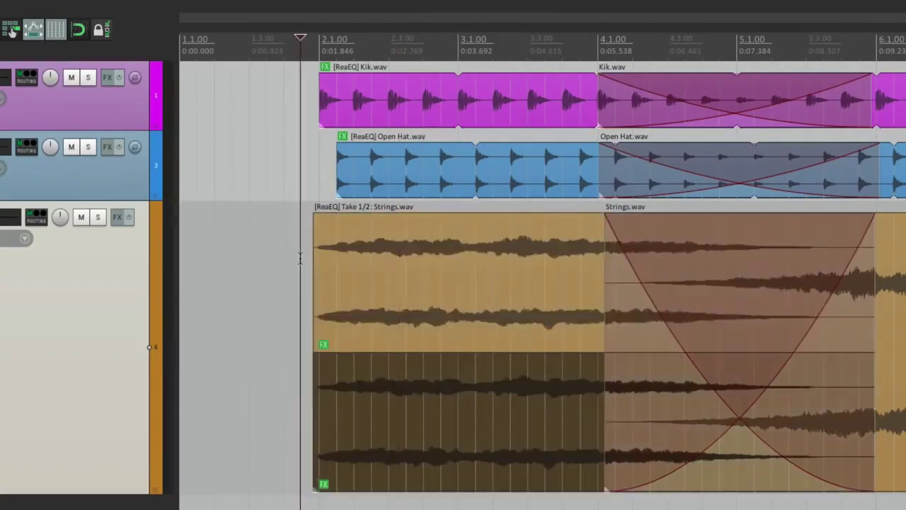
{"action": "key", "text": "space"}
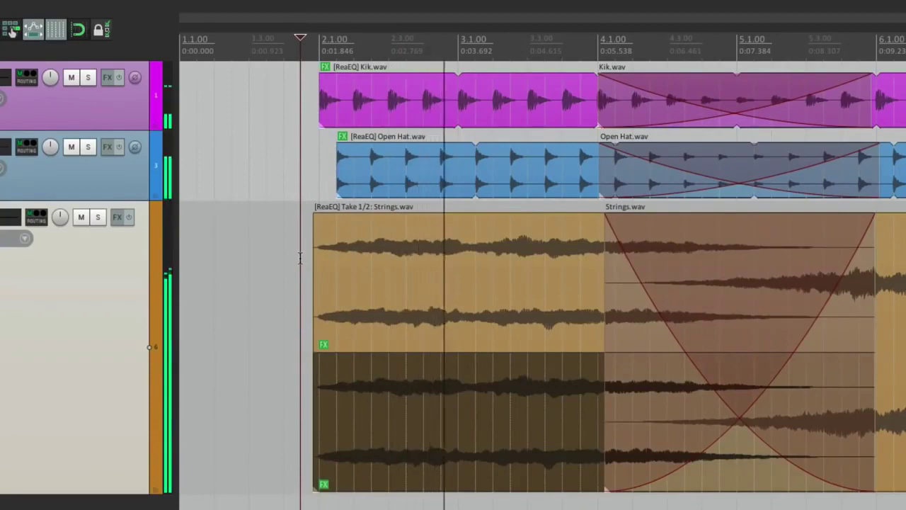